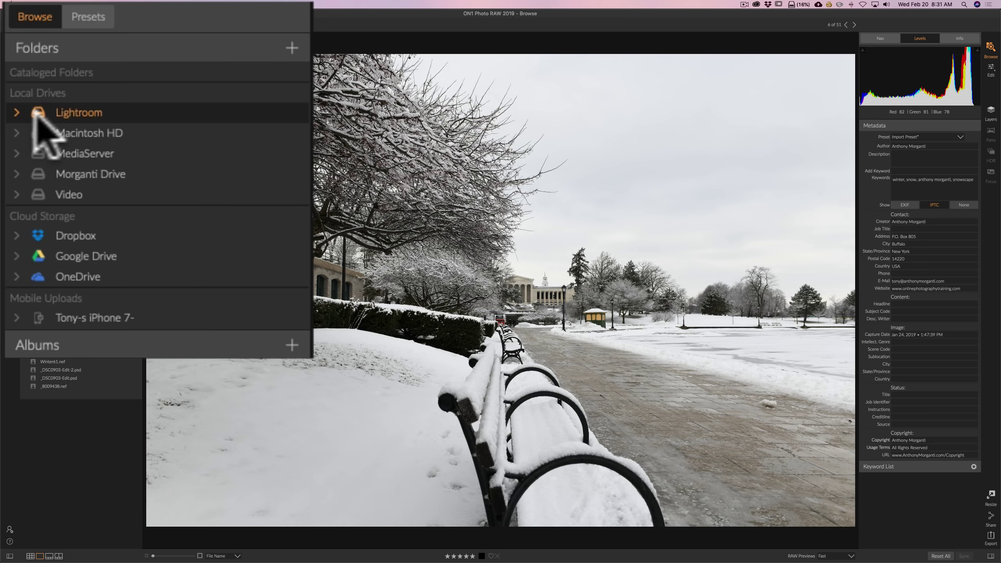
# Add the Hoyt Lake folder, inside On1 RAW Files > Winter on the Lightroom drive, to the cataloged folders
pyautogui.click(17, 111)
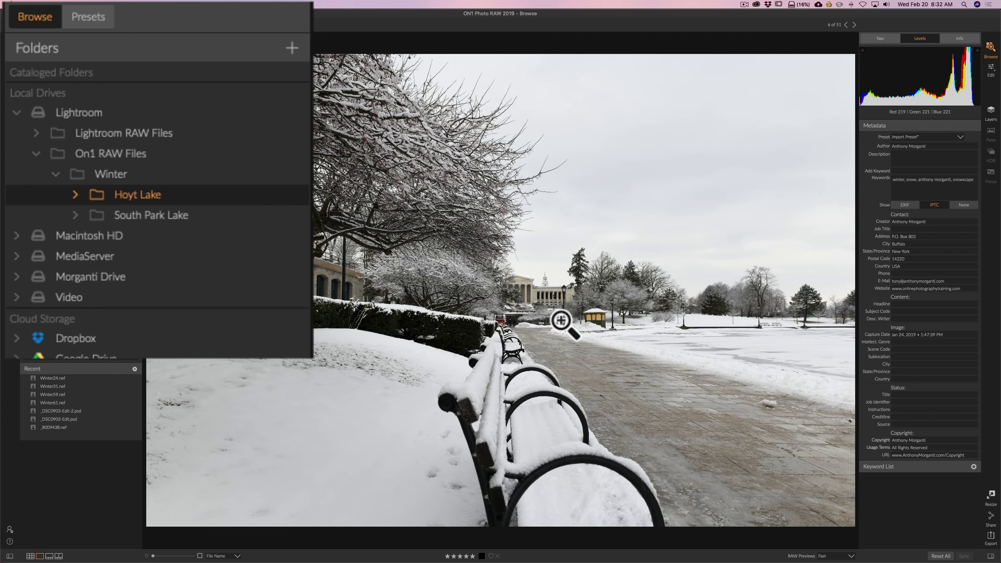
pyautogui.press('g')
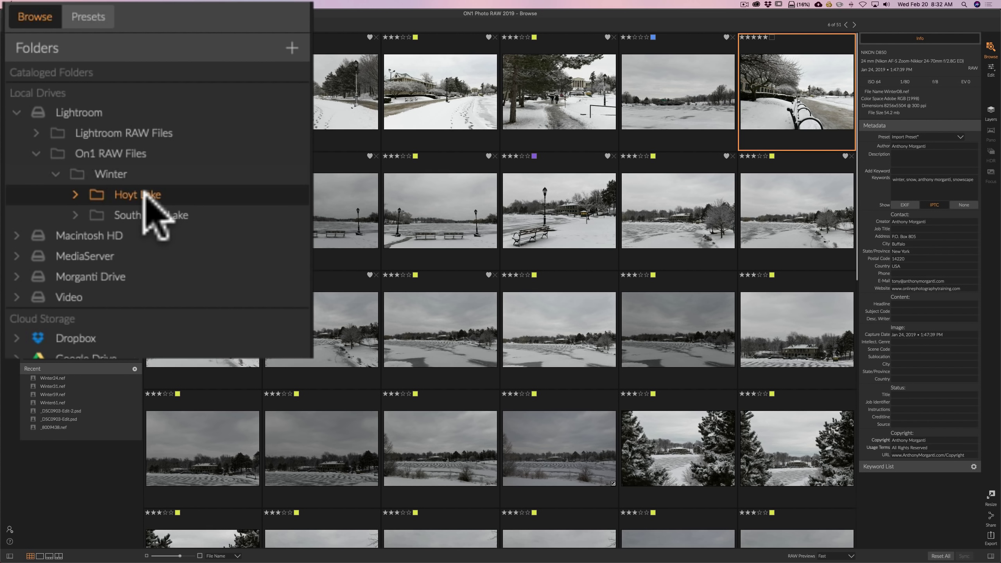
pyautogui.moveTo(146, 193); pyautogui.dragTo(122, 203)
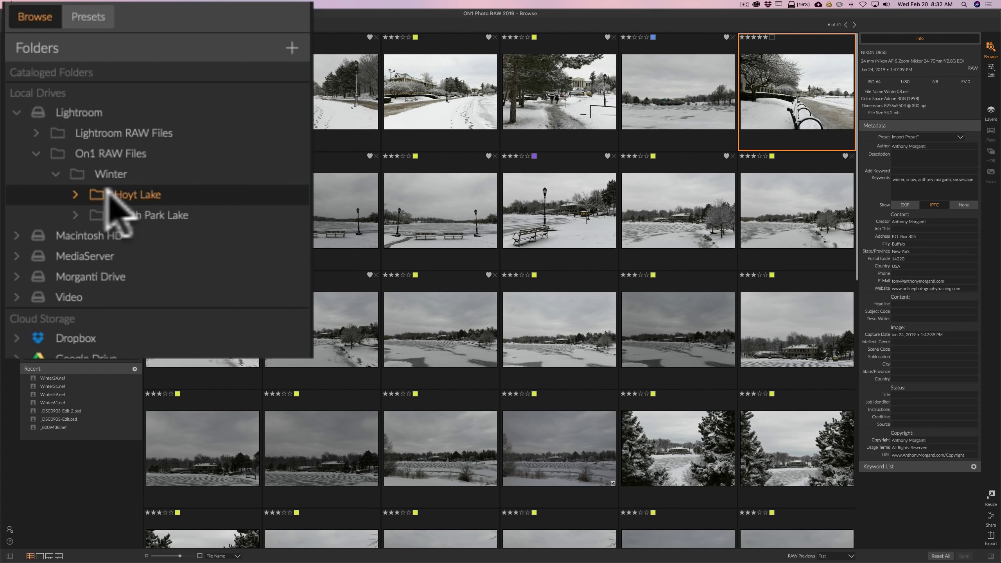
pyautogui.rightClick(140, 197)
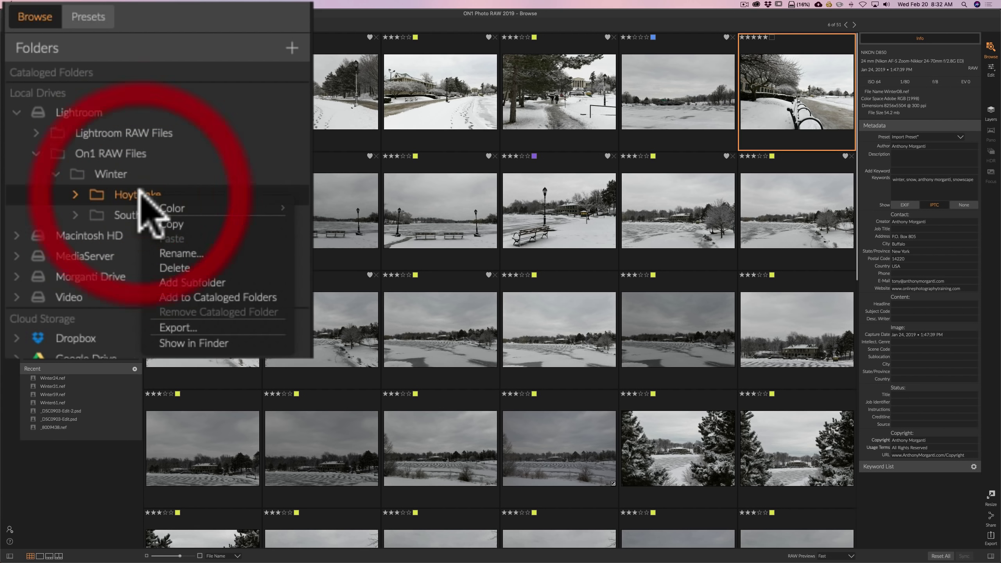
pyautogui.click(217, 296)
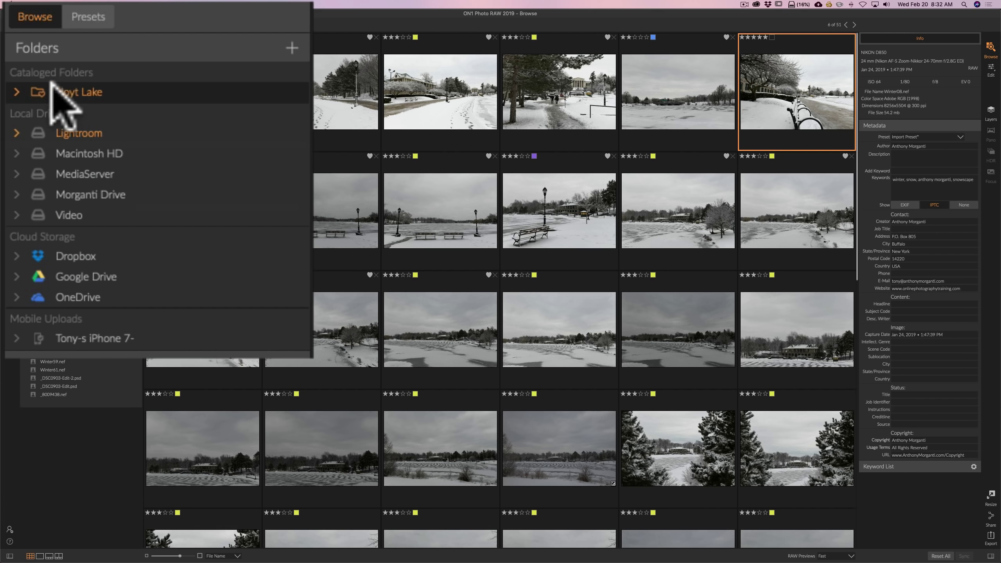
# Locate Hoyt Lake again on the Lightroom drive and check the cataloging progress of its cataloged folder entry
pyautogui.click(16, 133)
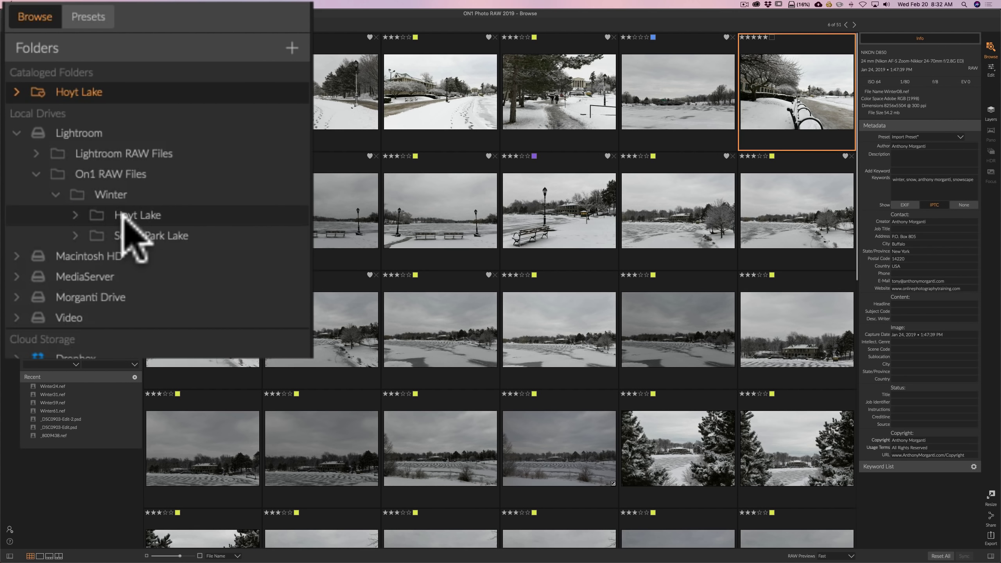
pyautogui.click(122, 215)
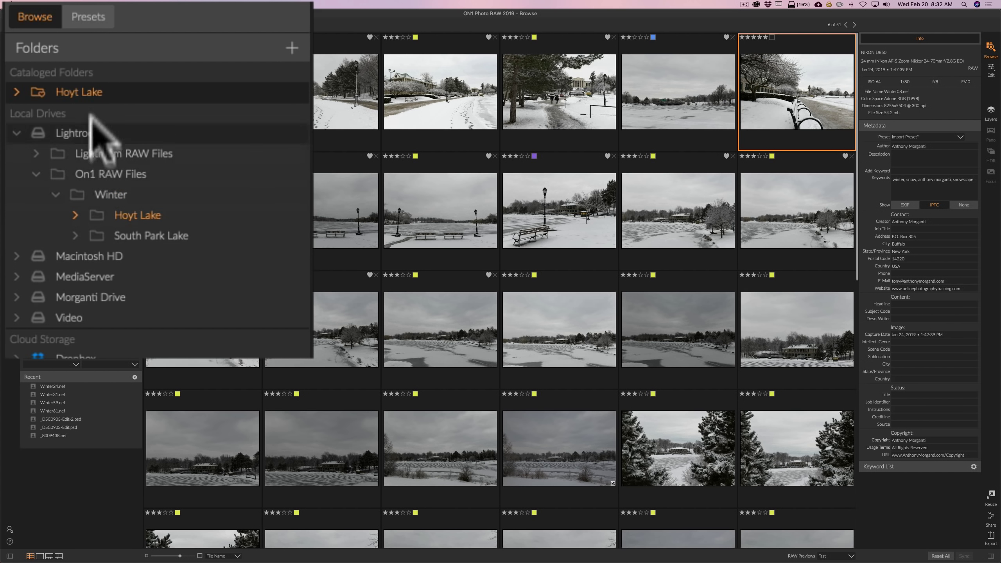
pyautogui.moveTo(98, 92)
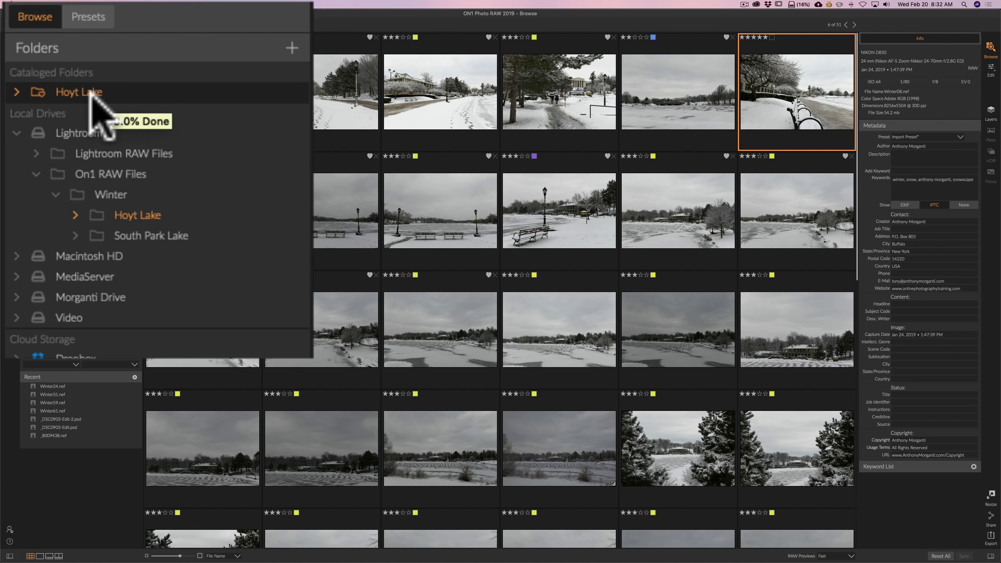
pyautogui.click(105, 93)
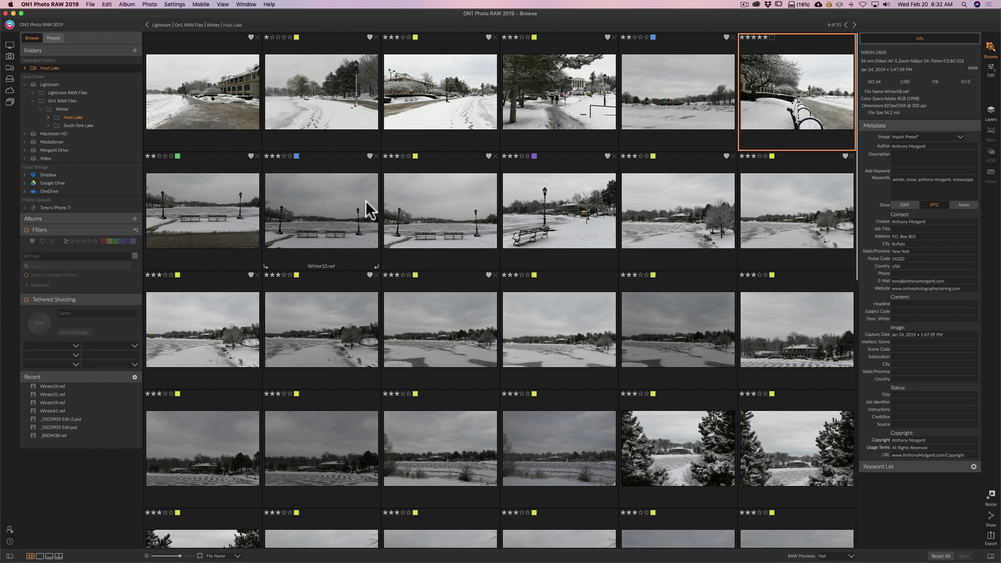
# View Winter10.nef and Winter11.nef at full size, and return to the thumbnail grid
pyautogui.doubleClick(343, 213)
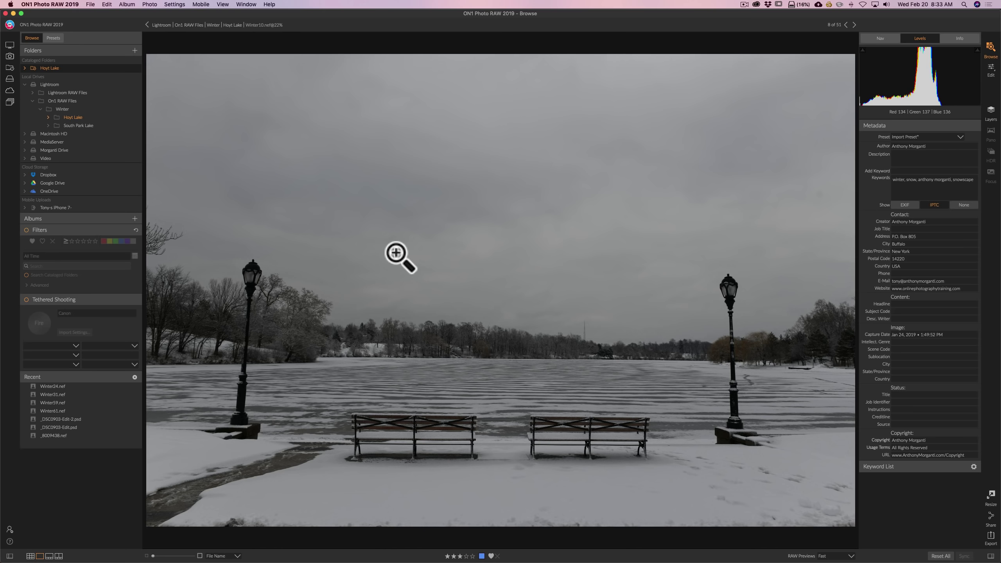
pyautogui.press('Right')
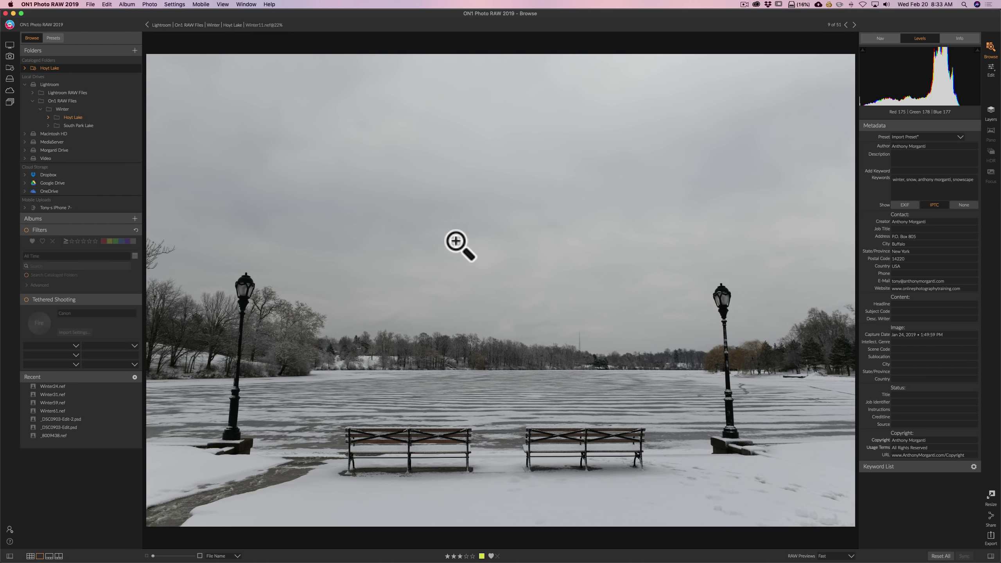
pyautogui.press('g')
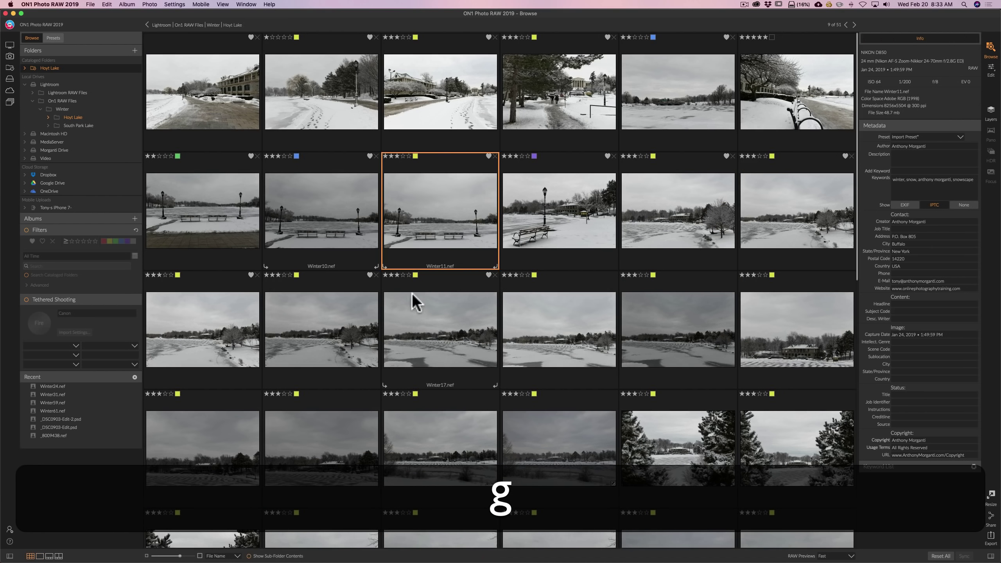
# Examine the Hoyt Lake thumbnails with their star ratings and color labels to find a photo for editing
pyautogui.scroll(-5, 412, 292)
pyautogui.scroll(-3, 411, 292)
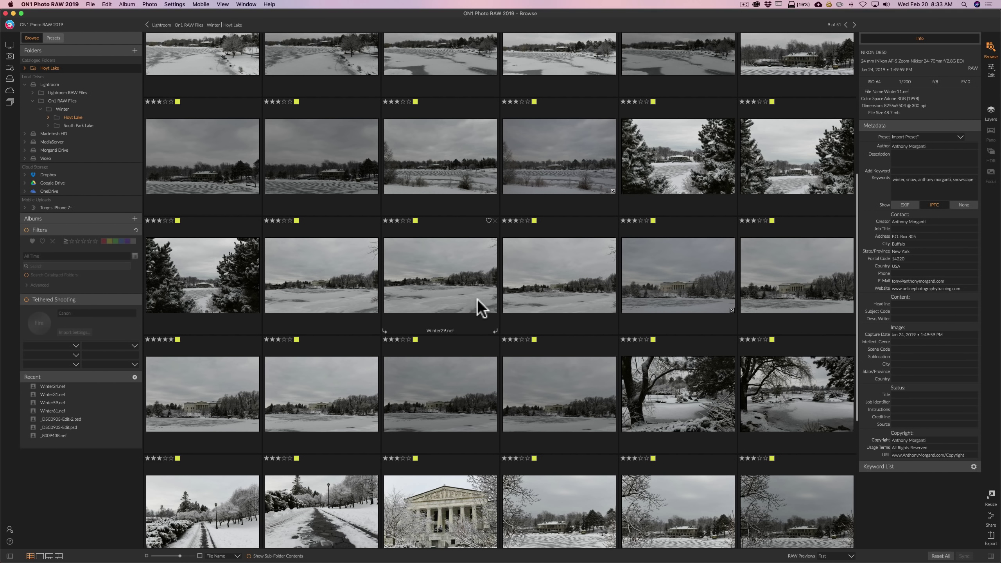
pyautogui.scroll(-3, 476, 299)
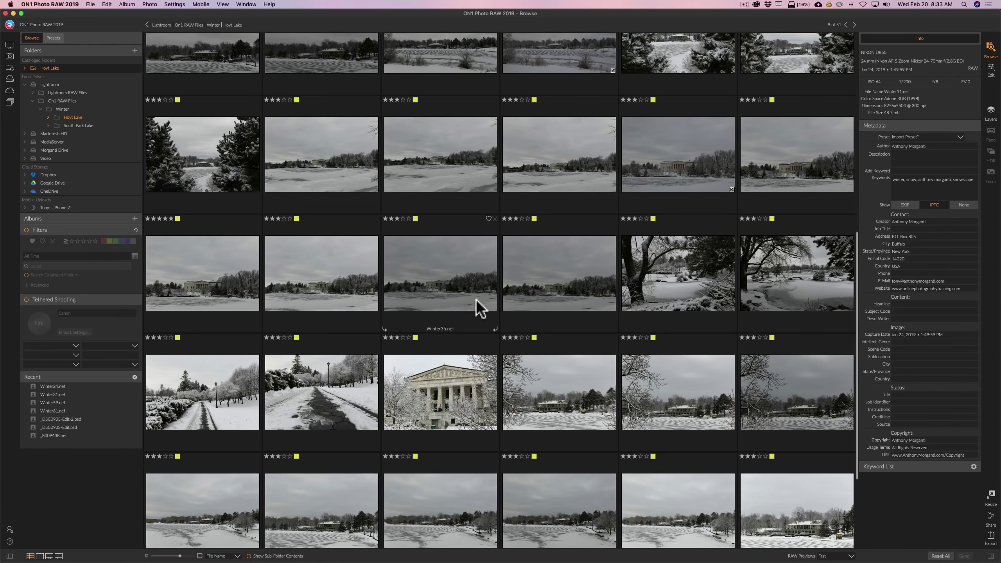
pyautogui.scroll(-2, 475, 299)
pyautogui.scroll(2, 475, 299)
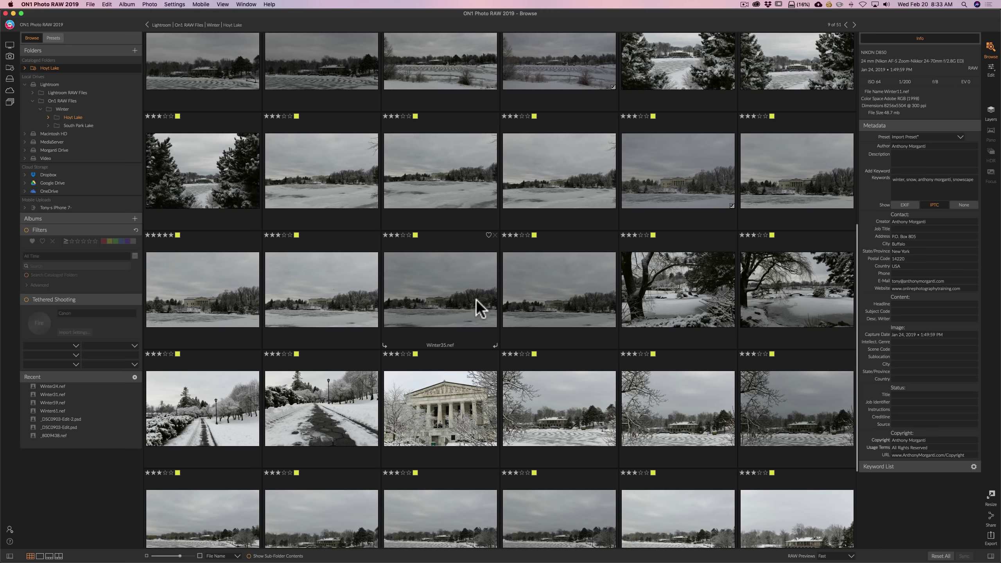
pyautogui.scroll(2, 477, 308)
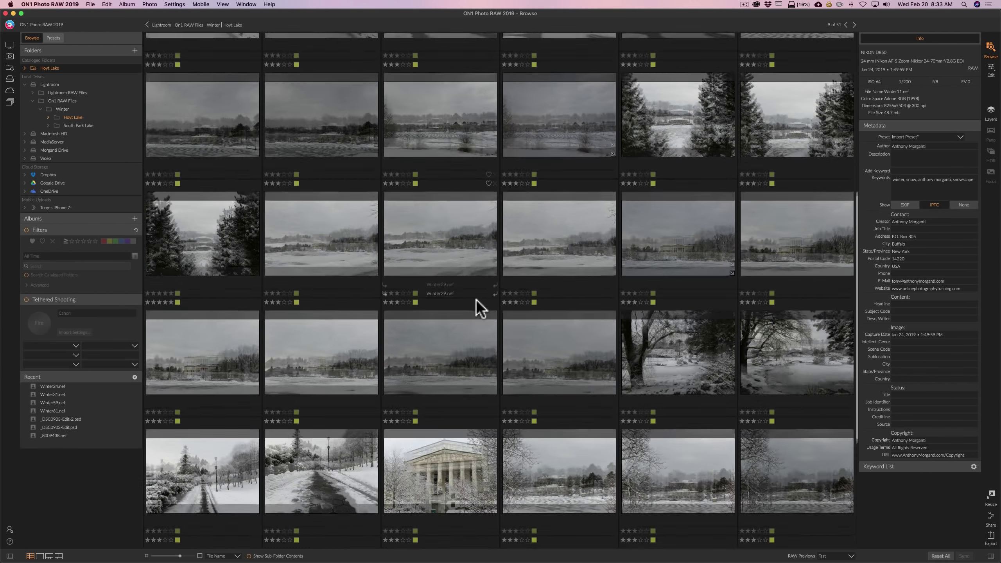
pyautogui.scroll(3, 475, 299)
pyautogui.scroll(-4, 476, 299)
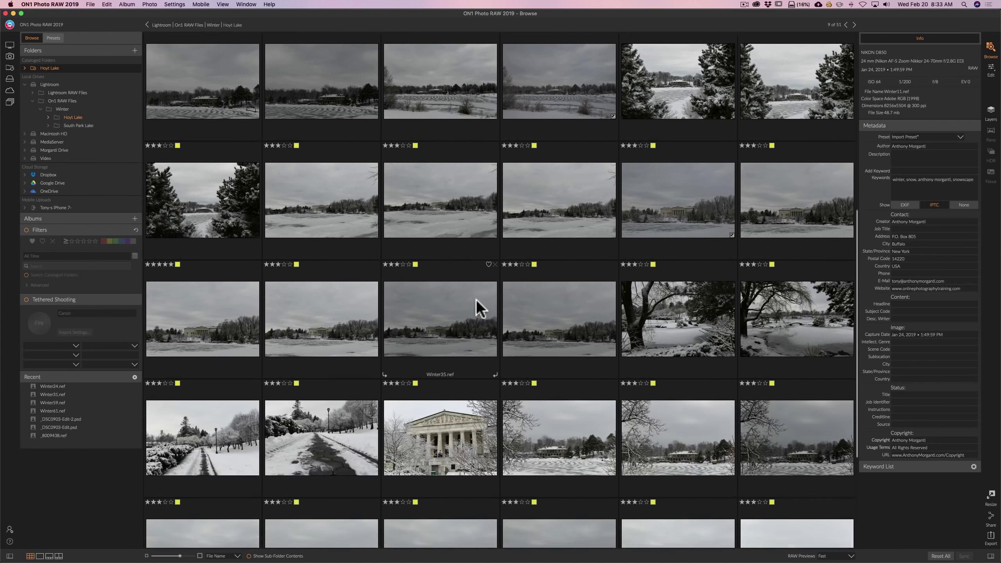
pyautogui.scroll(-5, 475, 299)
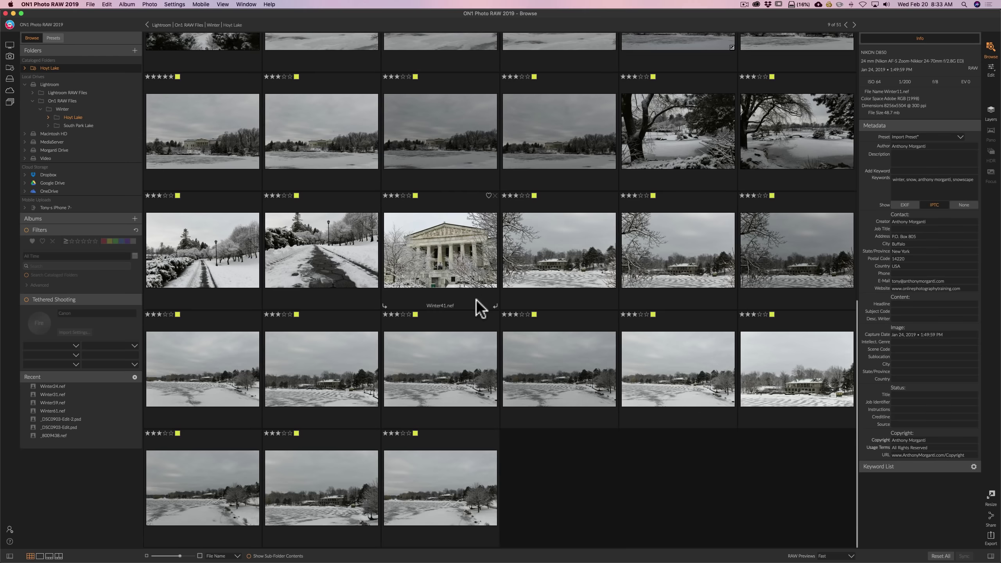
pyautogui.scroll(3, 477, 308)
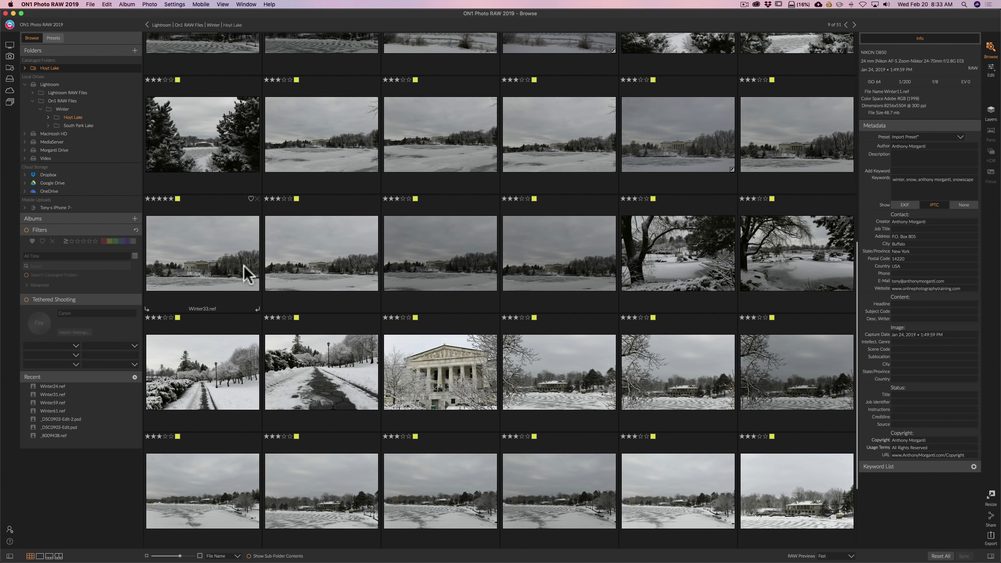
pyautogui.scroll(1, 237, 265)
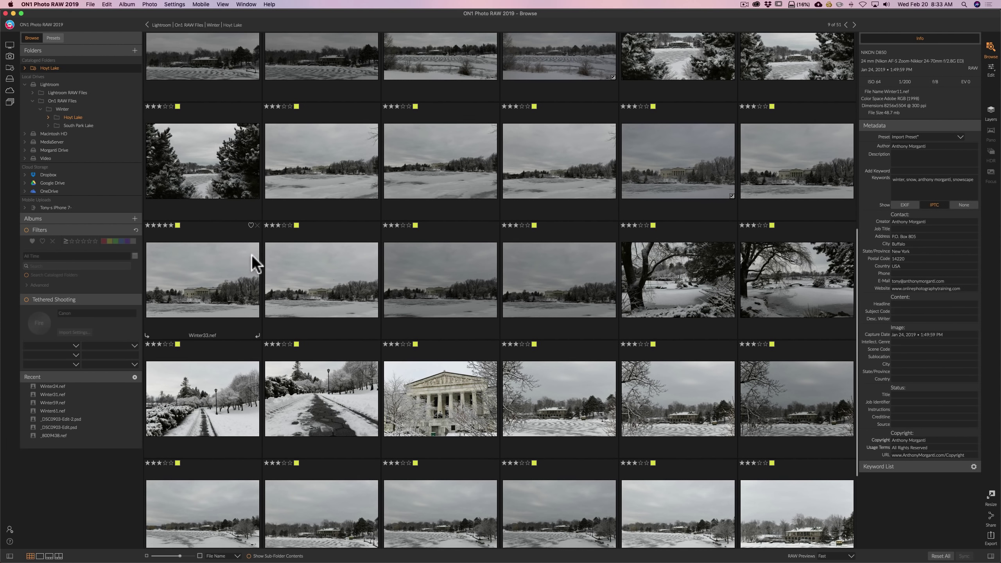
pyautogui.scroll(2, 252, 256)
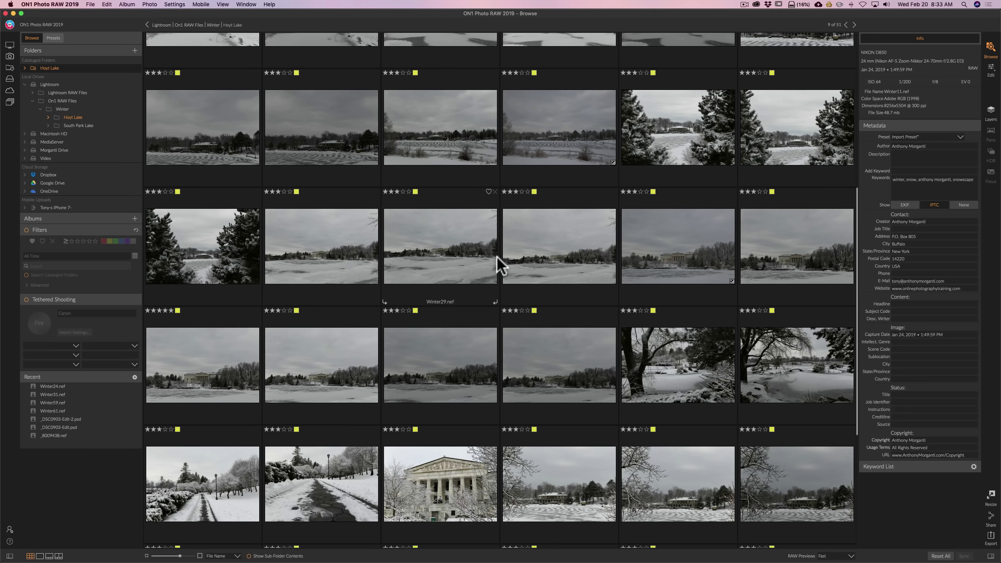
pyautogui.scroll(-3, 488, 258)
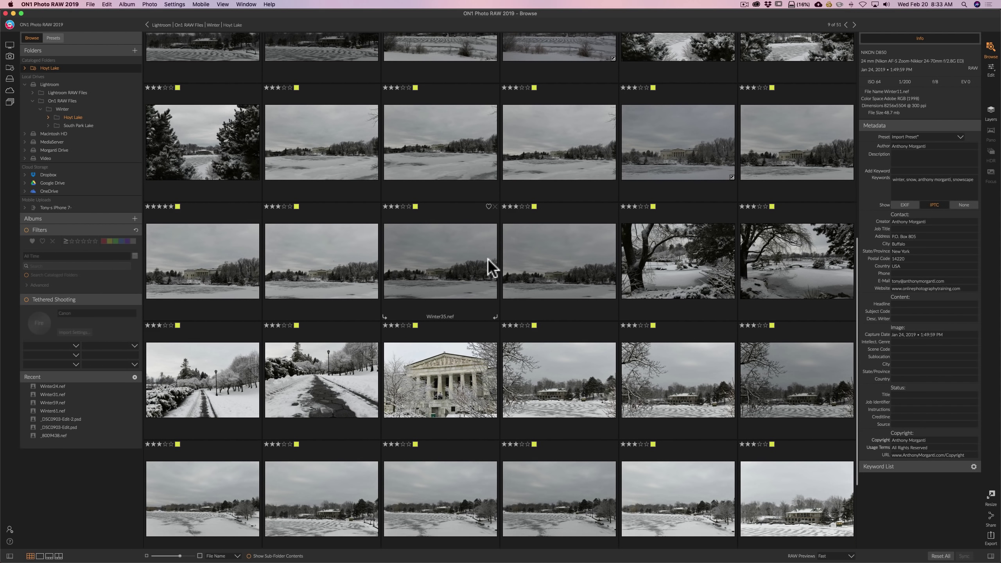
pyautogui.scroll(-4, 488, 259)
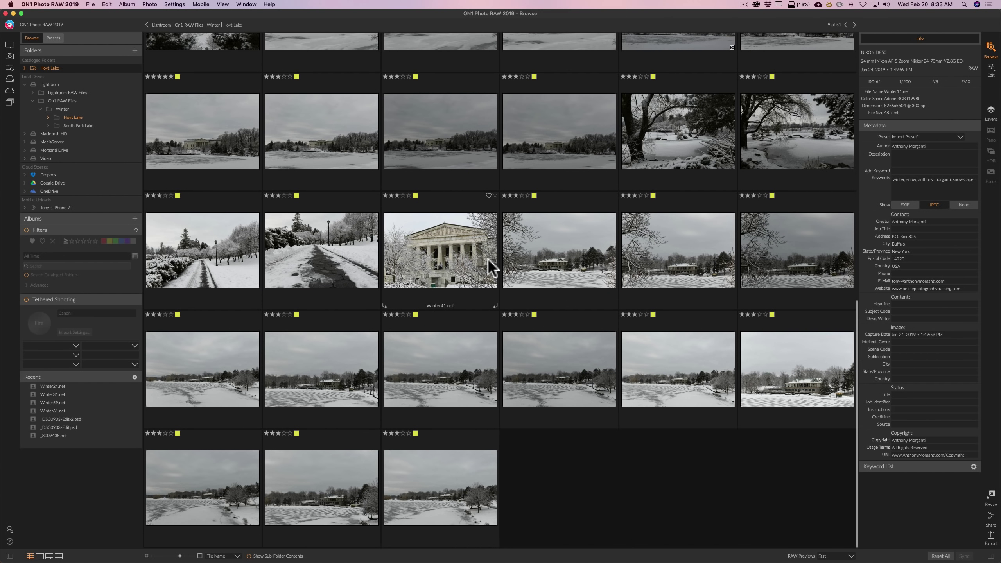
pyautogui.scroll(4, 489, 259)
pyautogui.scroll(3, 454, 277)
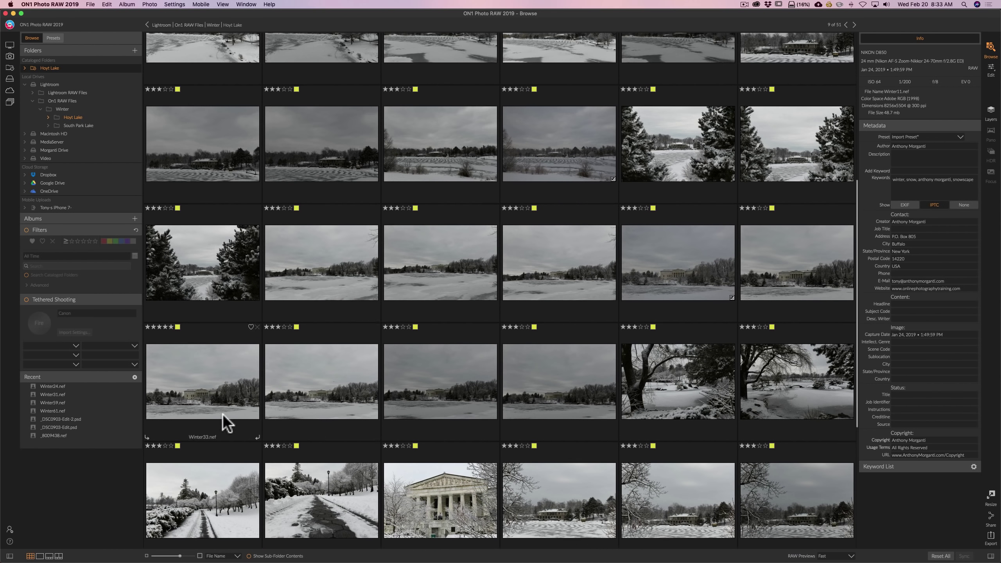
pyautogui.scroll(1, 224, 320)
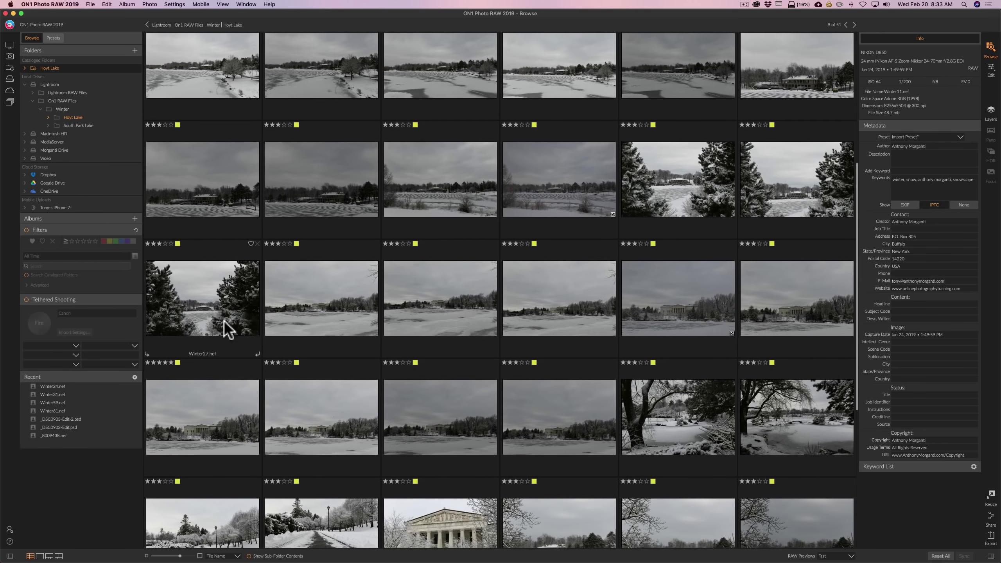
pyautogui.scroll(1, 419, 333)
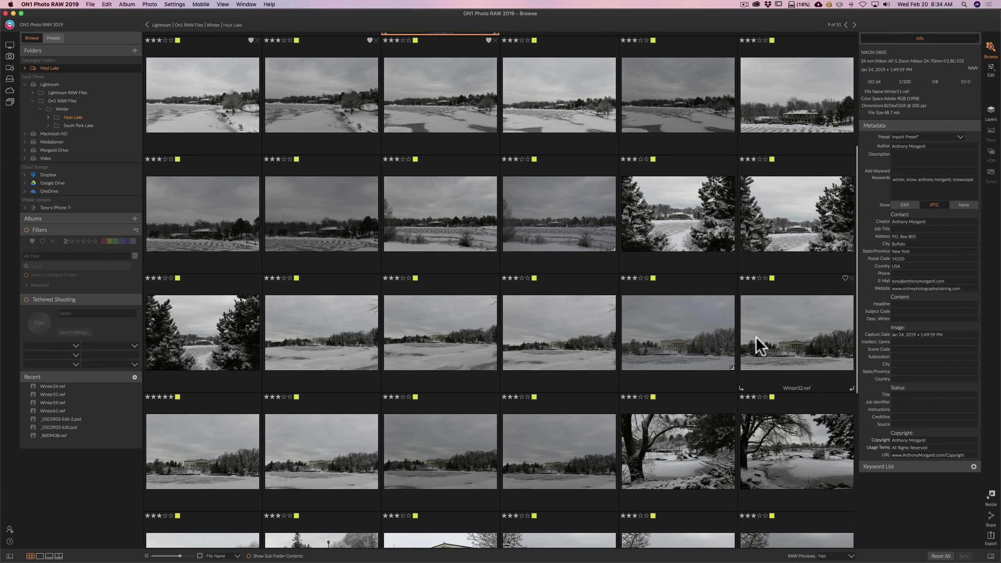
# Open Winter31.nef, the shot of the columned building across the frozen lake, for editing
pyautogui.click(674, 345)
pyautogui.doubleClick(674, 345)
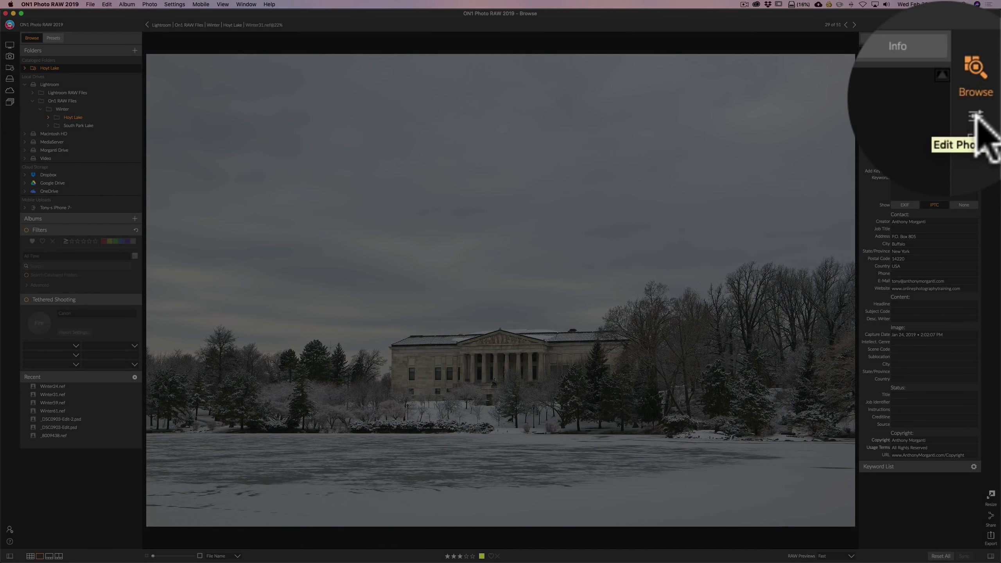
pyautogui.click(975, 119)
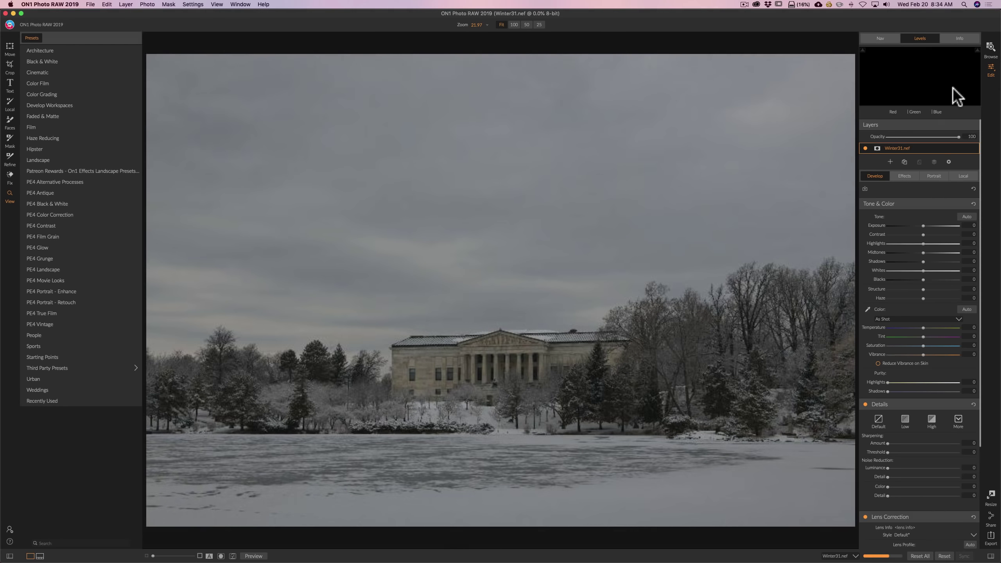
# Review the Develop adjustments and collapse the Lens Correction and Details sections below Tone & Color
pyautogui.scroll(-5, 927, 212)
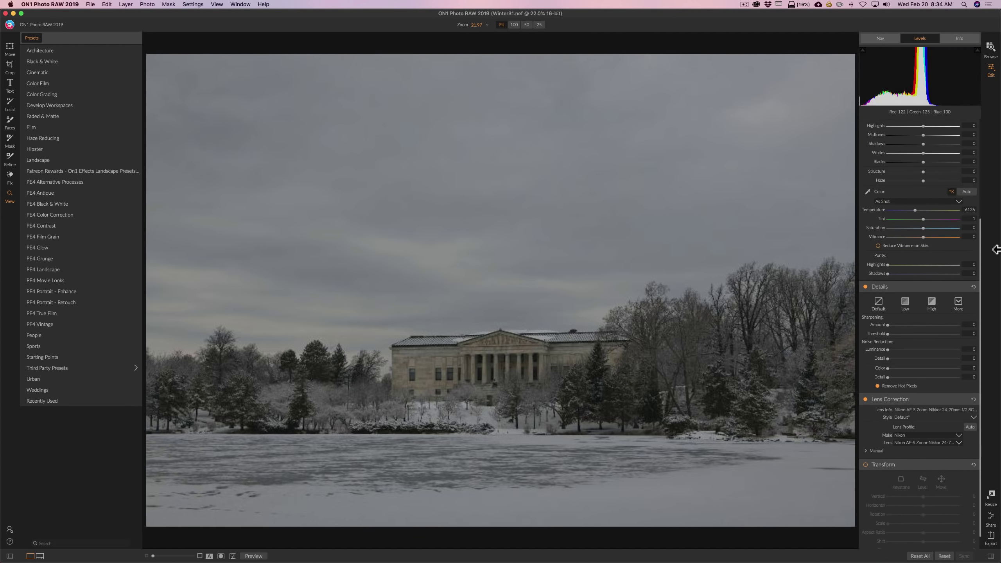
pyautogui.scroll(-6, 919, 241)
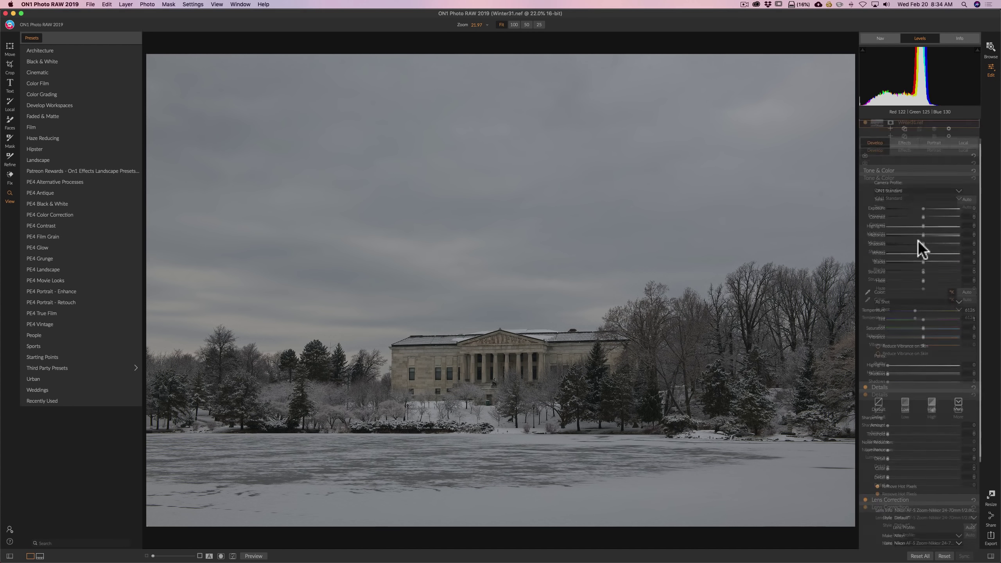
pyautogui.click(905, 449)
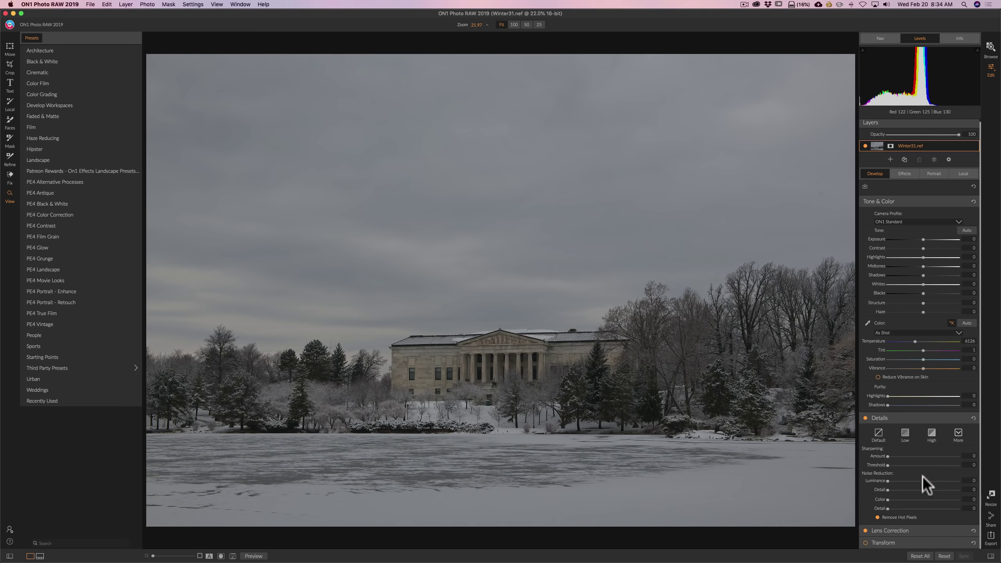
pyautogui.click(918, 418)
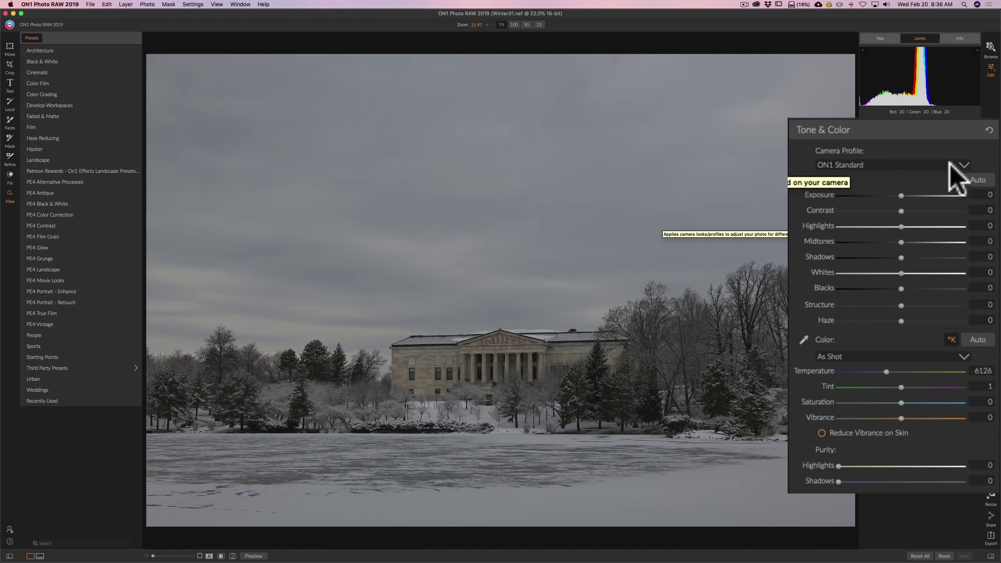
# Set the photo's camera profile to ON1 Neutral and lower the tone Highlights to -77
pyautogui.click(962, 163)
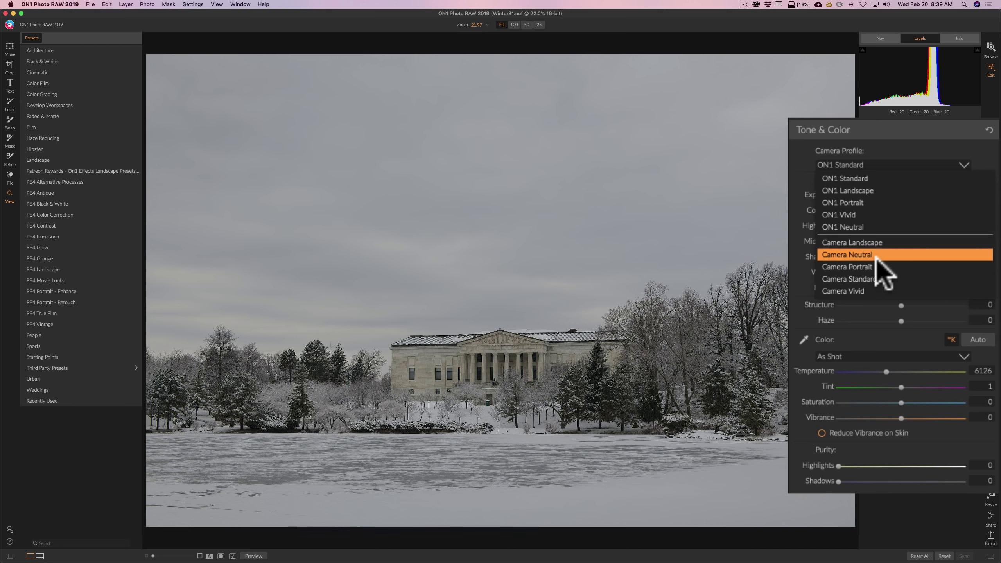
pyautogui.click(856, 227)
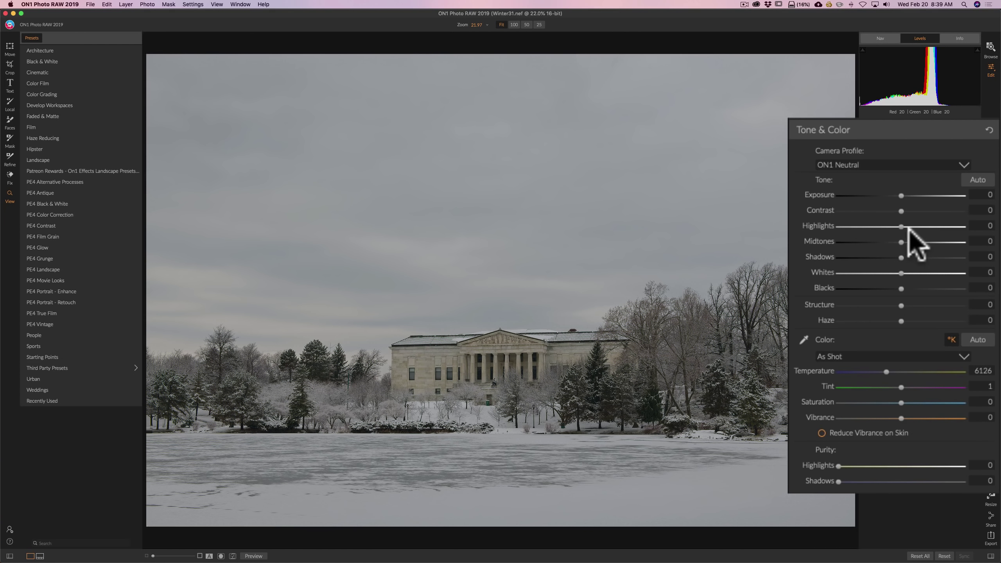
pyautogui.moveTo(903, 228); pyautogui.dragTo(862, 228)
pyautogui.click(850, 228)
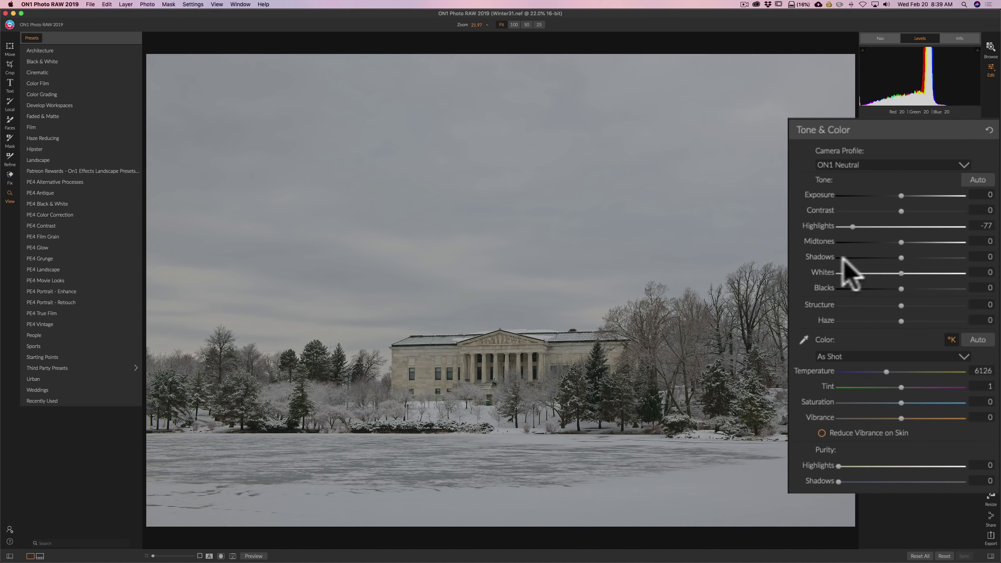
# Set the photo's tone adjustments to Shadows 31, Midtones 9, Structure 40 and Haze -66
pyautogui.click(903, 259)
pyautogui.moveTo(903, 259)
pyautogui.mouseDown()
pyautogui.moveTo(927, 259)
pyautogui.moveTo(919, 256)
pyautogui.mouseUp()
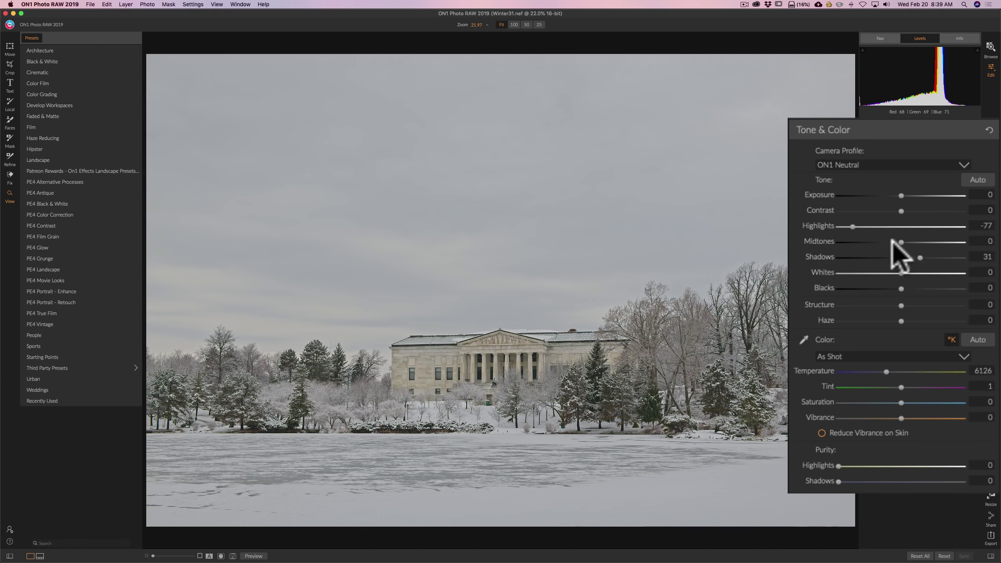
pyautogui.moveTo(901, 242)
pyautogui.mouseDown()
pyautogui.moveTo(888, 242)
pyautogui.moveTo(905, 240)
pyautogui.mouseUp()
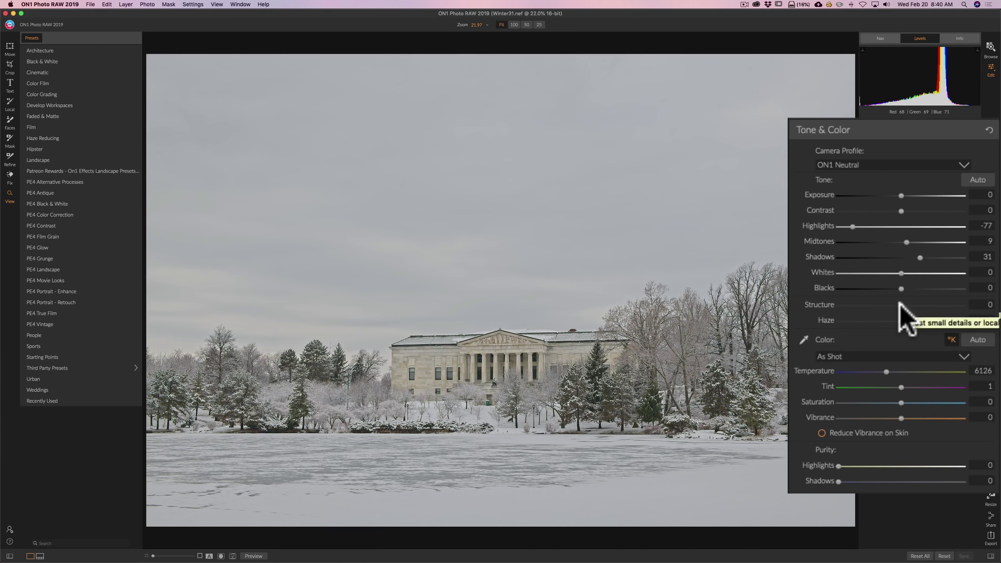
pyautogui.moveTo(900, 304); pyautogui.dragTo(927, 312)
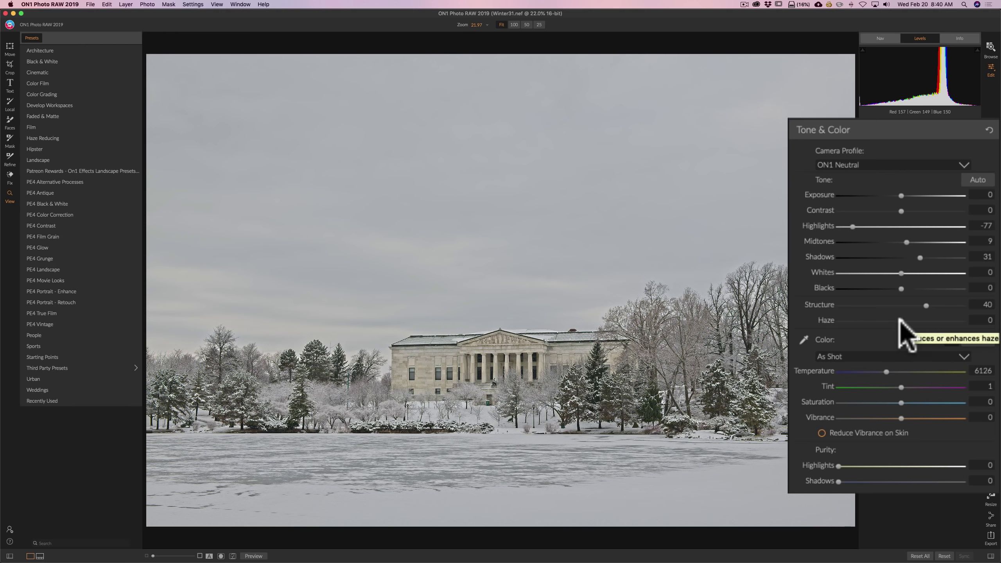
pyautogui.moveTo(900, 320); pyautogui.dragTo(859, 321)
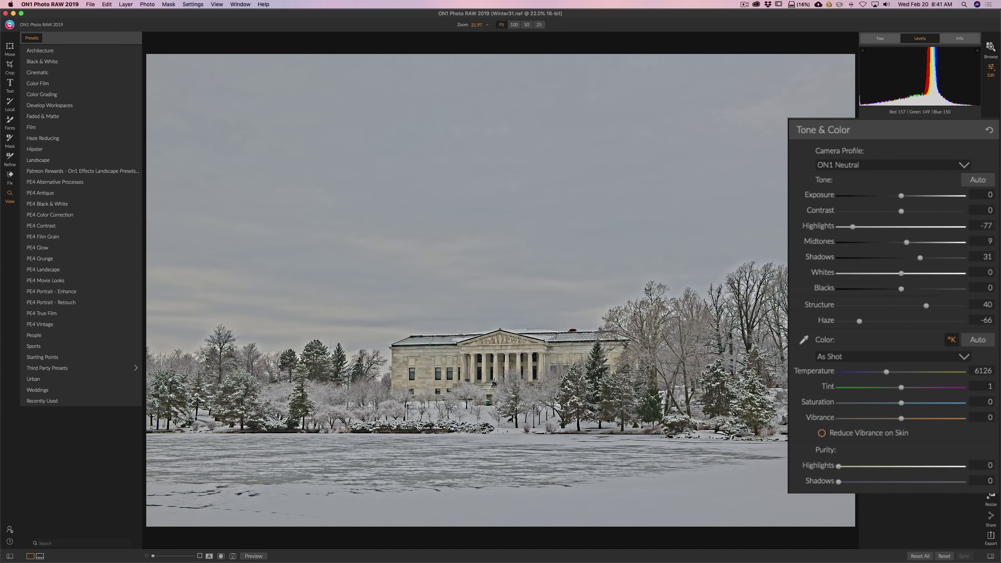
# Look through the navigator preview, levels histogram and camera info for the photo, and return to the histogram
pyautogui.click(882, 39)
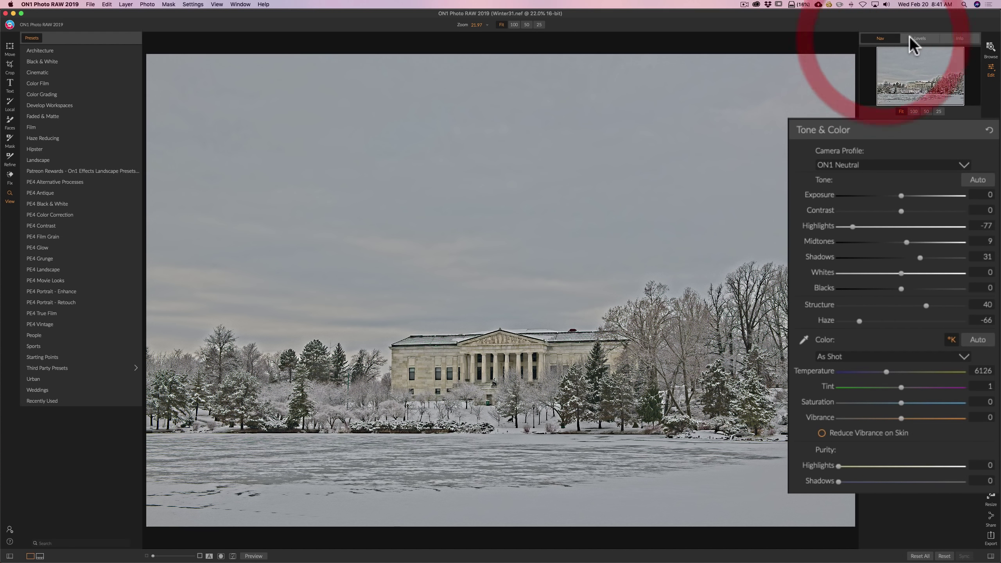
pyautogui.click(913, 38)
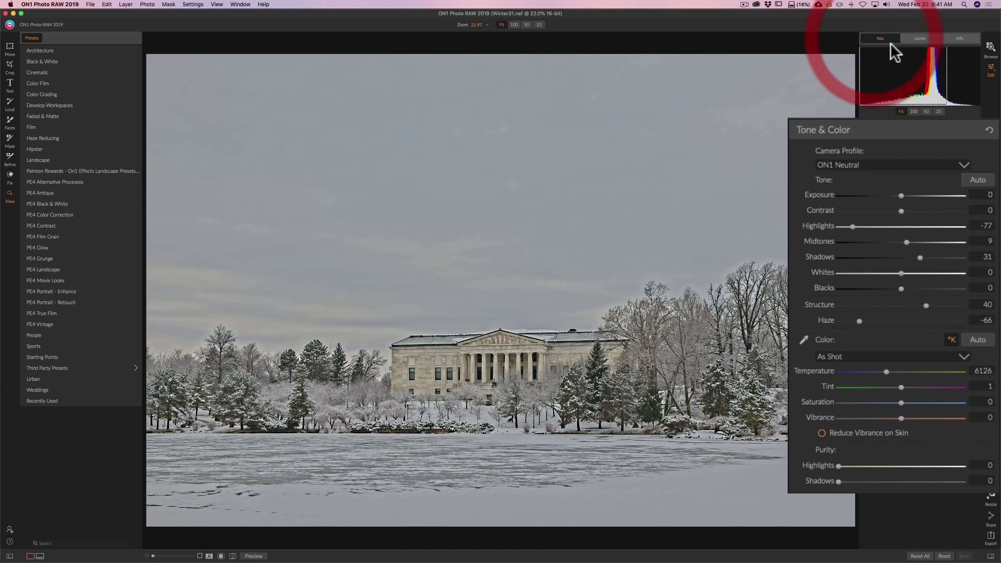
pyautogui.click(921, 40)
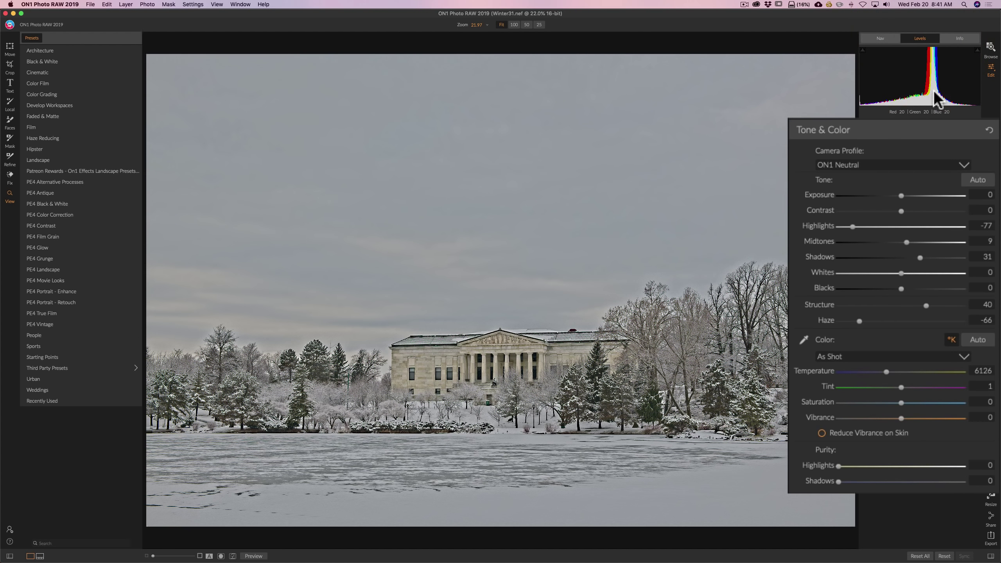
pyautogui.click(960, 39)
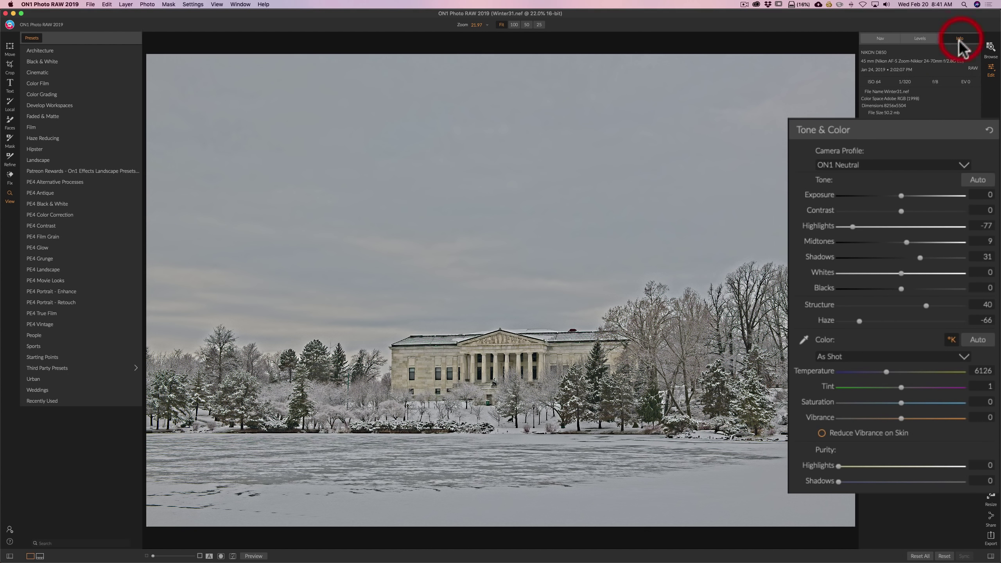
pyautogui.click(922, 39)
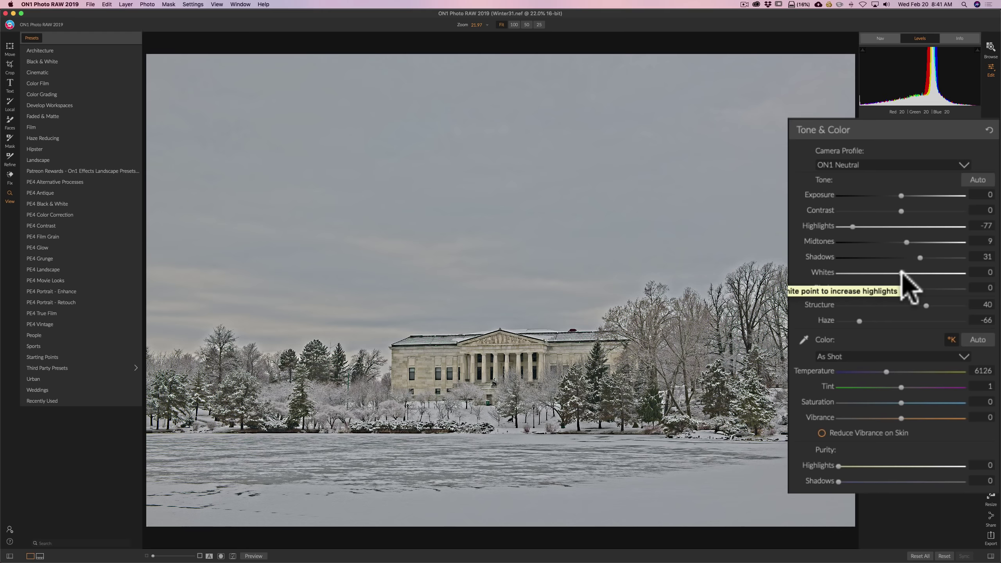
# Try raising the tone Whites to 100, and reset them to 0
pyautogui.press('j')
pyautogui.click(903, 274)
pyautogui.moveTo(904, 272); pyautogui.dragTo(921, 273)
pyautogui.moveTo(927, 273); pyautogui.dragTo(986, 274)
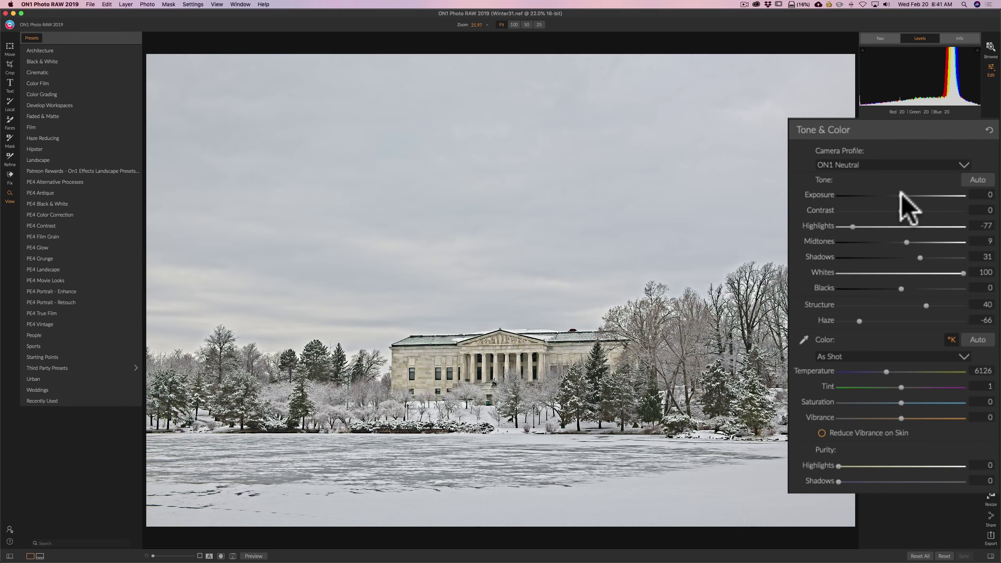
pyautogui.click(827, 270)
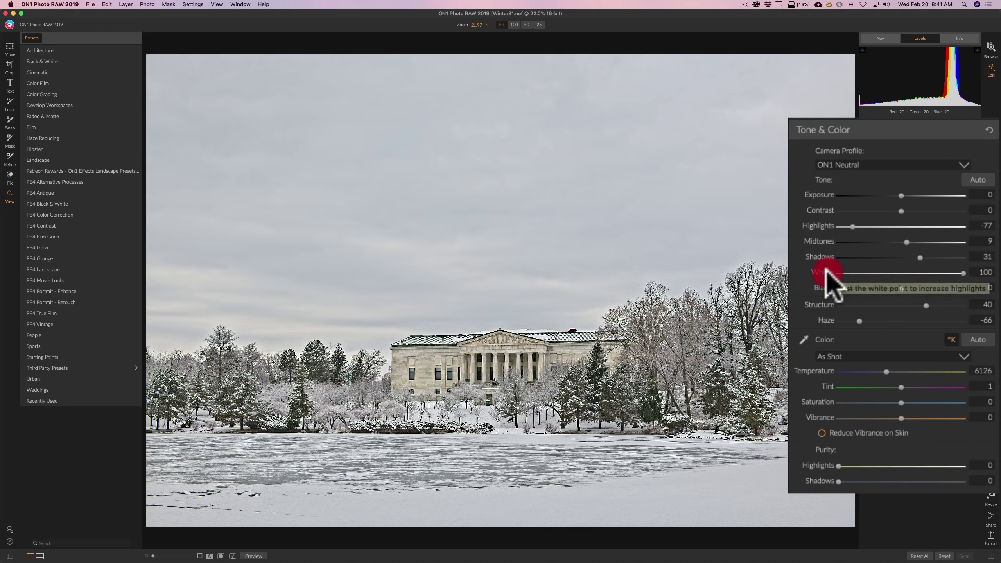
pyautogui.doubleClick(827, 271)
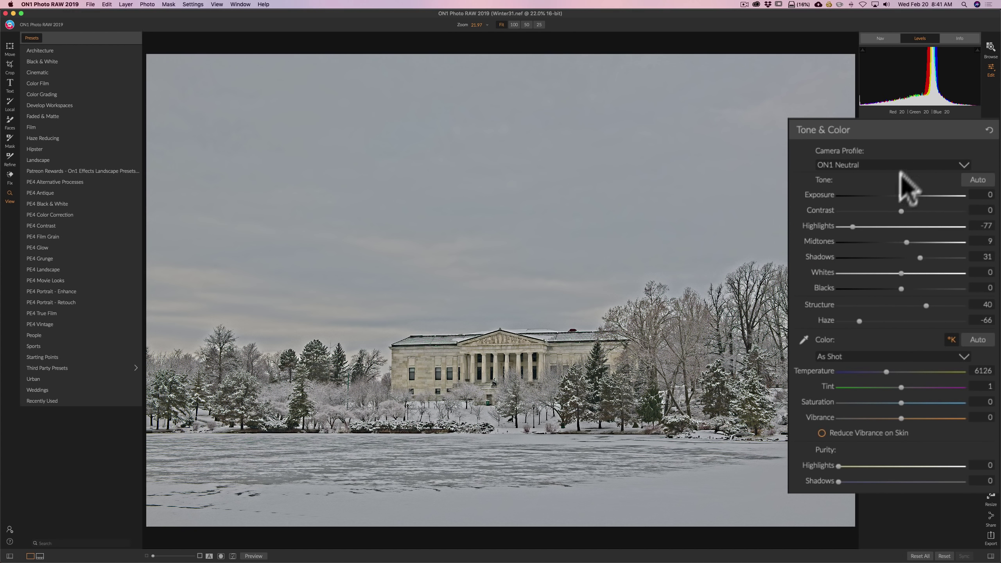
# Try an Exposure of 2.25 with the clipping overlay shown, test Whites at 100 and 13, and reset the Exposure to 0
pyautogui.click(915, 195)
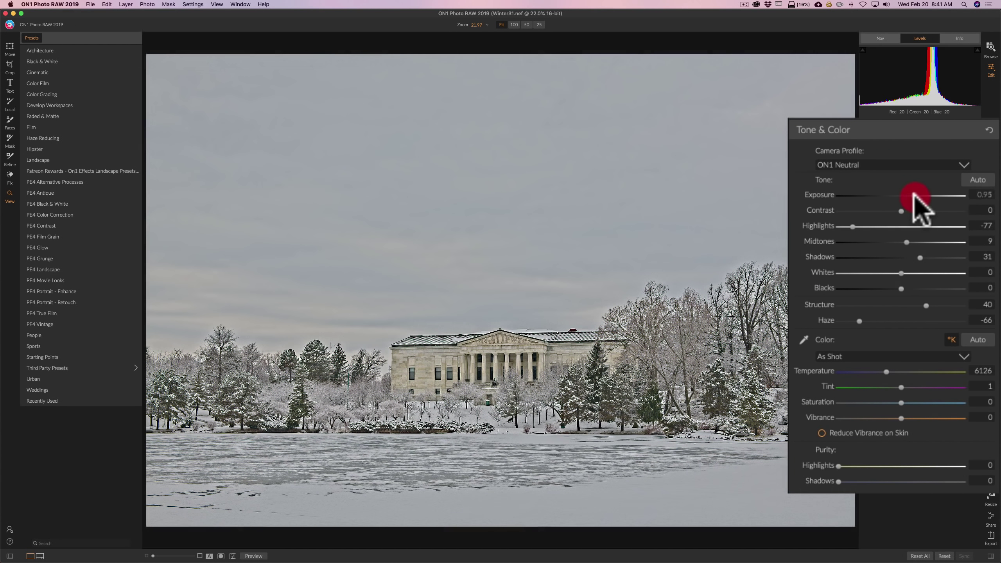
pyautogui.moveTo(916, 195); pyautogui.dragTo(930, 196)
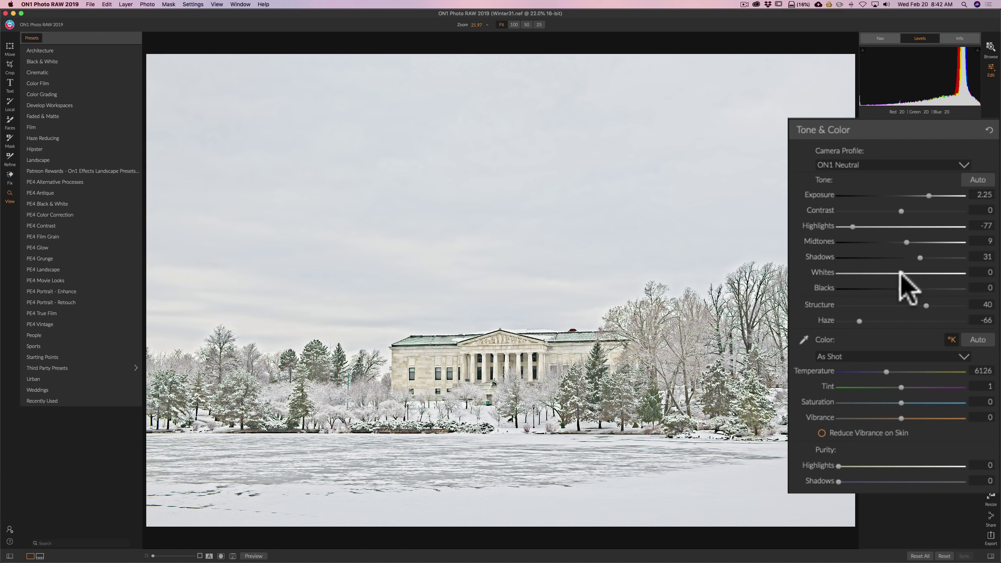
pyautogui.press('j')
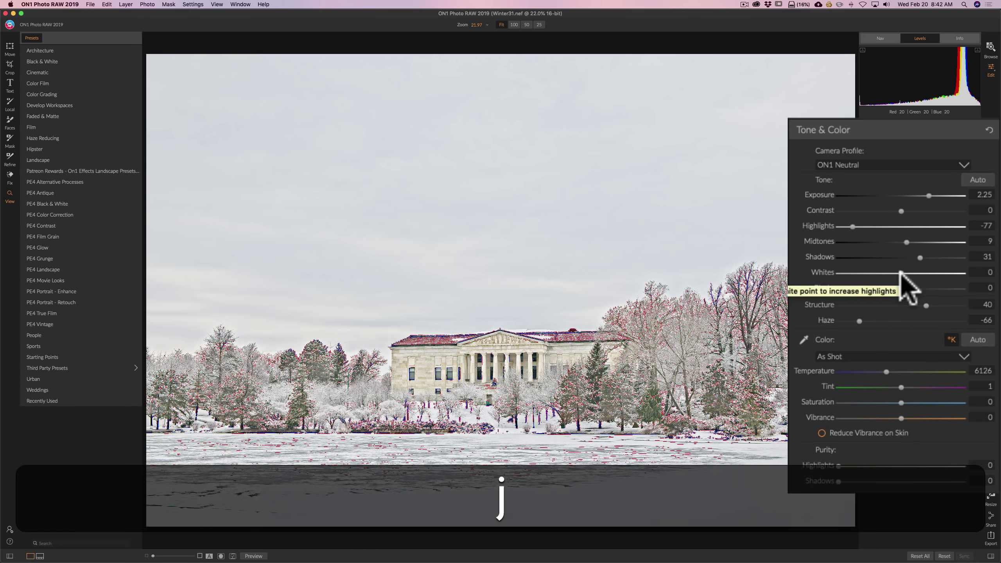
pyautogui.click(901, 273)
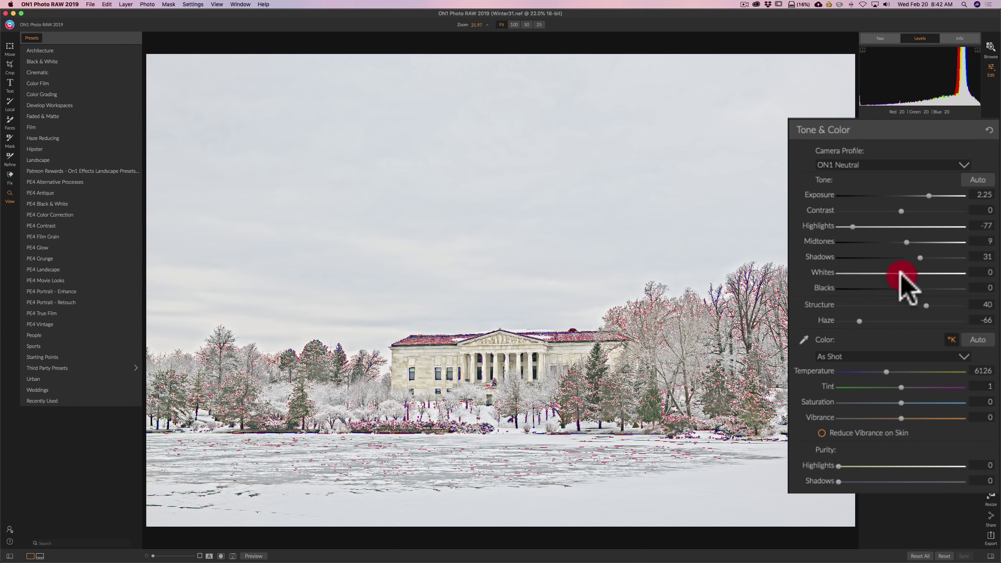
pyautogui.moveTo(903, 274); pyautogui.dragTo(985, 275)
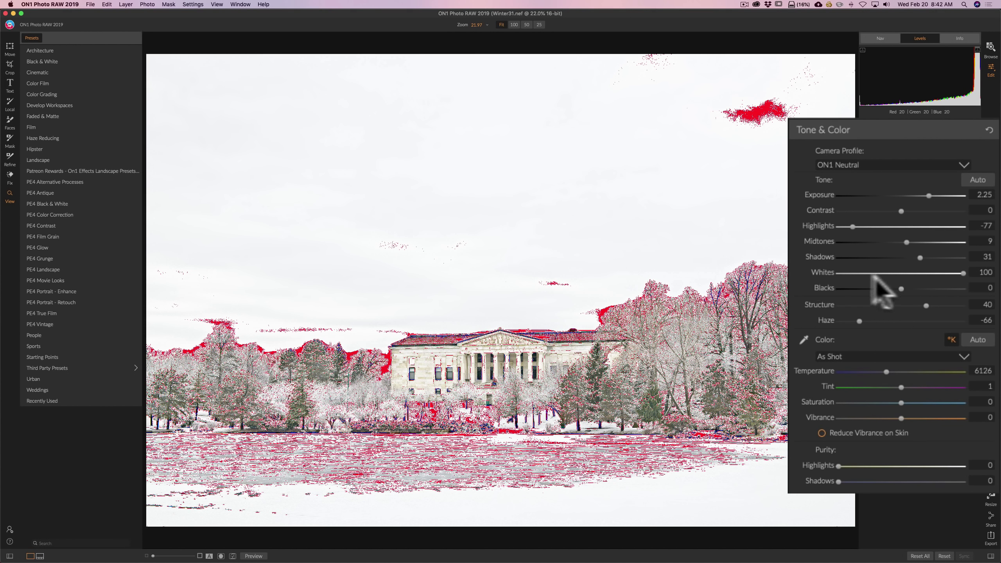
pyautogui.moveTo(964, 273); pyautogui.dragTo(909, 274)
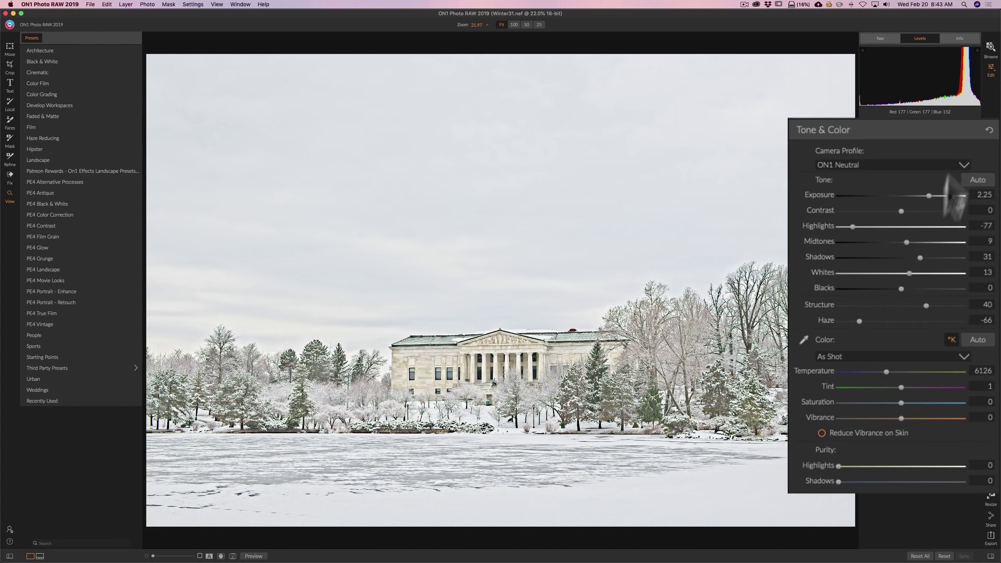
pyautogui.doubleClick(821, 195)
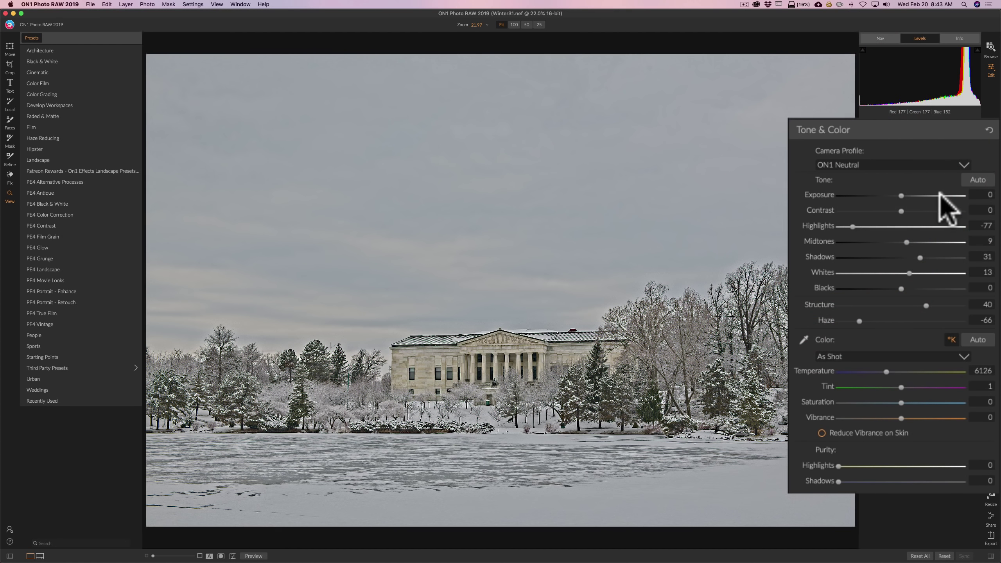
# Raise the tone Whites to 82 while checking the clipping overlay on the photo
pyautogui.press('j')
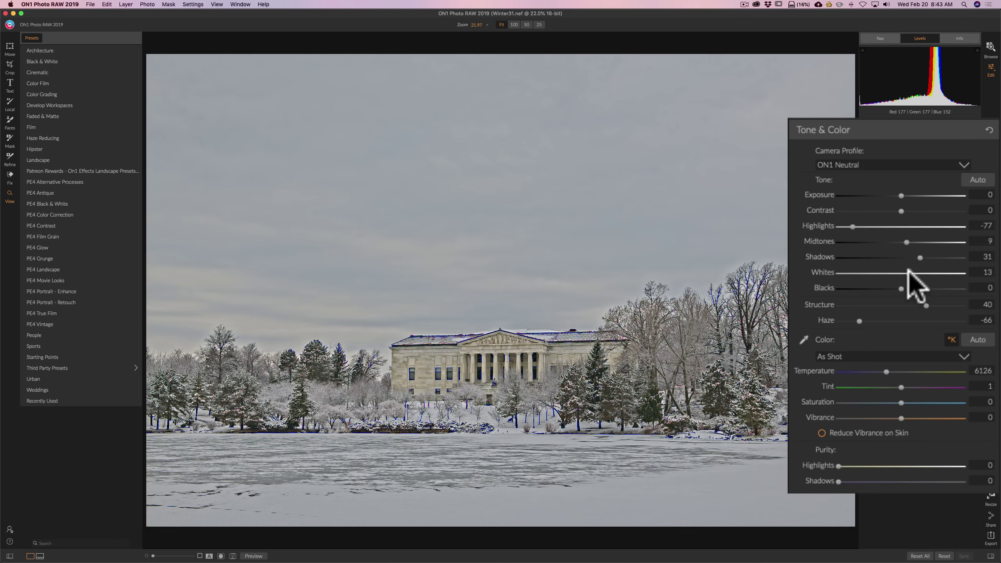
pyautogui.press('j')
pyautogui.moveTo(908, 272)
pyautogui.mouseDown()
pyautogui.moveTo(970, 273)
pyautogui.moveTo(950, 273)
pyautogui.mouseUp()
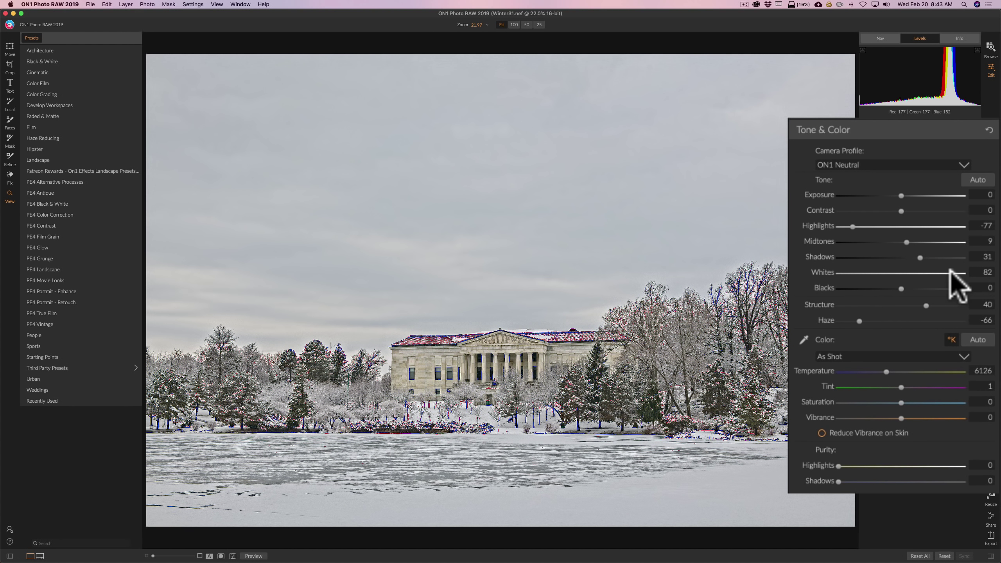
pyautogui.click(951, 271)
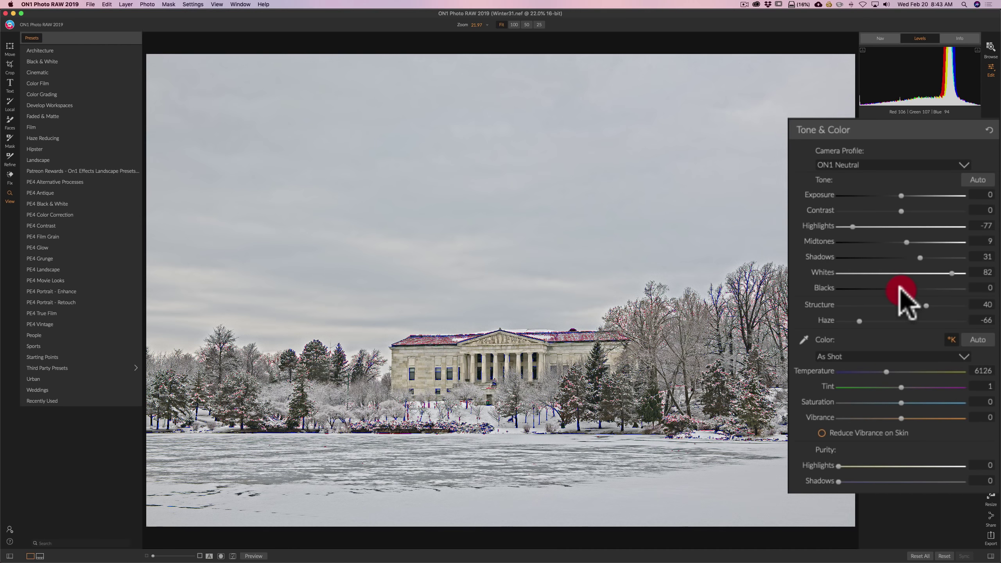
# Lower the Blacks to -14 using the clipping overlay, and set the Contrast to 51 with the overlay off
pyautogui.moveTo(901, 291)
pyautogui.mouseDown()
pyautogui.moveTo(855, 292)
pyautogui.moveTo(903, 291)
pyautogui.moveTo(891, 290)
pyautogui.mouseUp()
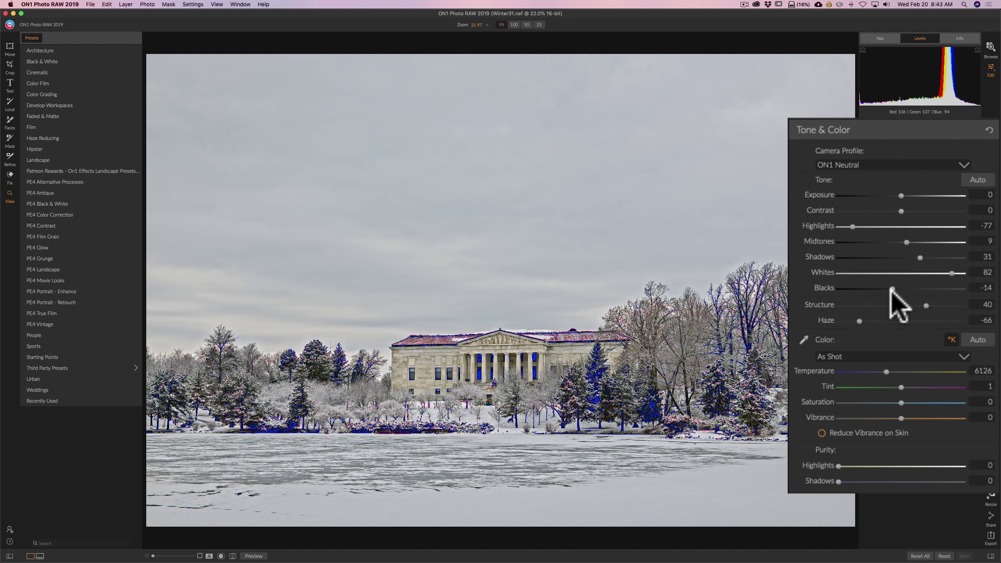
pyautogui.click(892, 289)
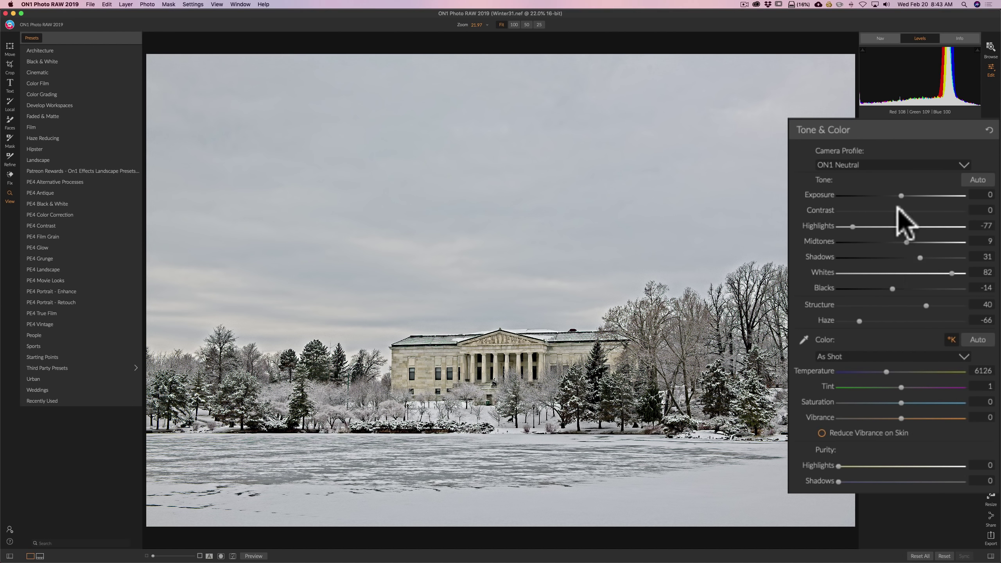
pyautogui.moveTo(902, 211); pyautogui.dragTo(931, 208)
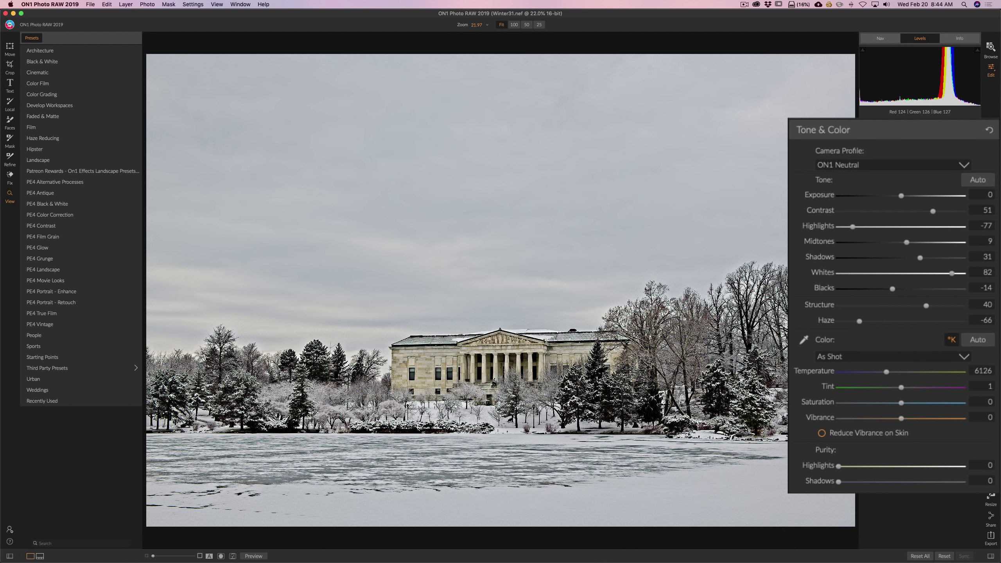
pyautogui.click(988, 417)
# Try sampling the white balance from the foreground snow, the sky just above the treeline, and the trees beside the building
pyautogui.click(806, 338)
pyautogui.click(760, 480)
pyautogui.click(805, 339)
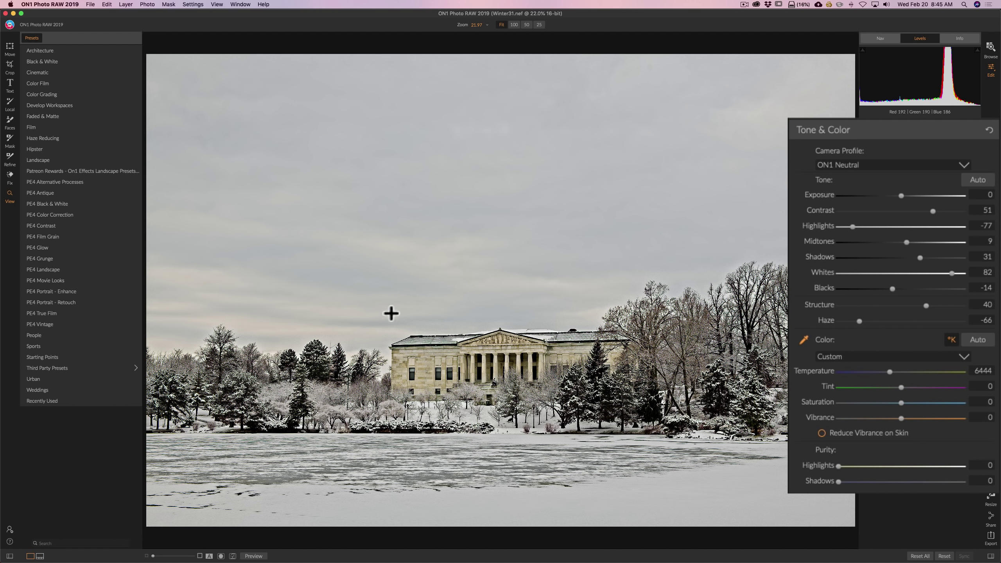
pyautogui.click(374, 324)
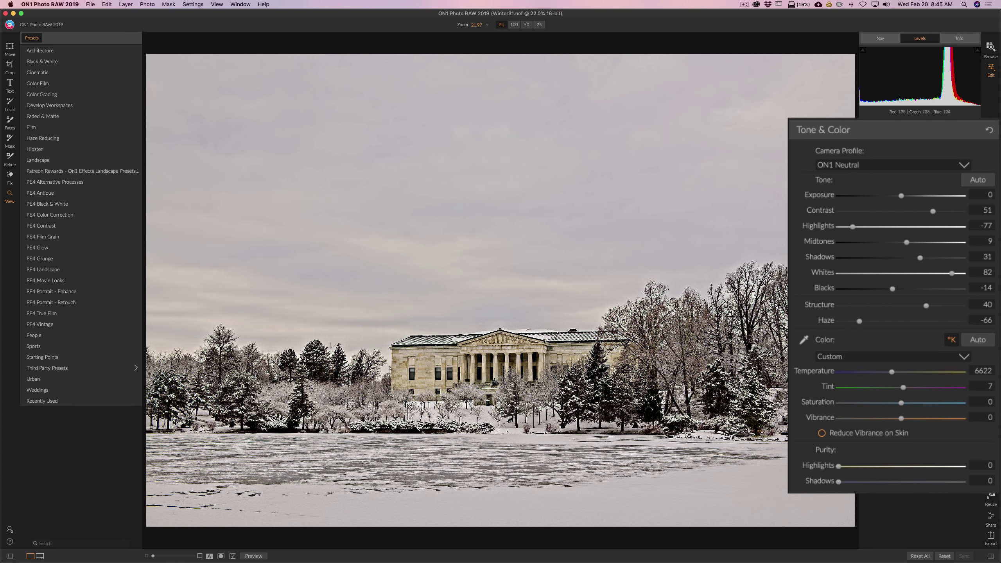
pyautogui.click(804, 340)
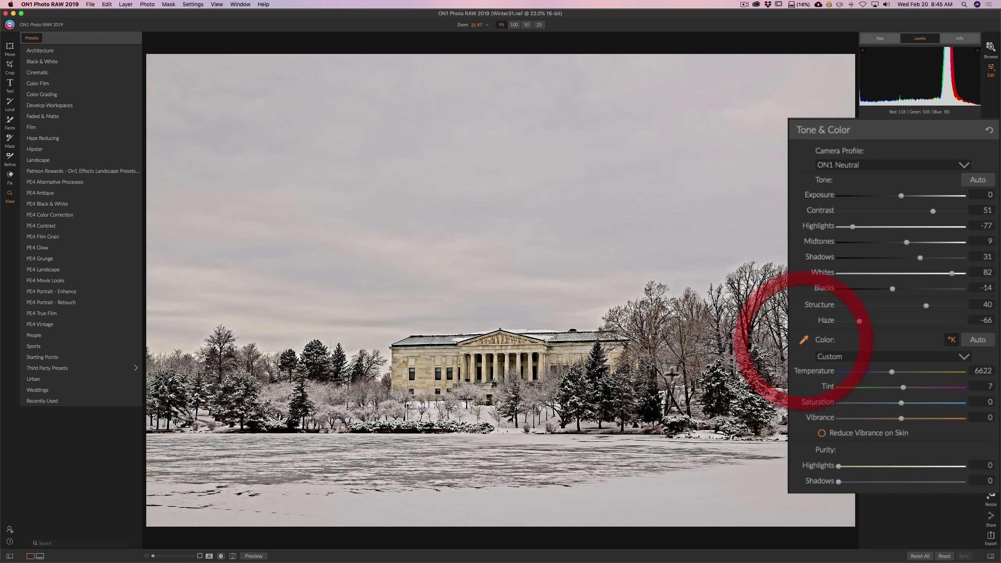
pyautogui.click(655, 412)
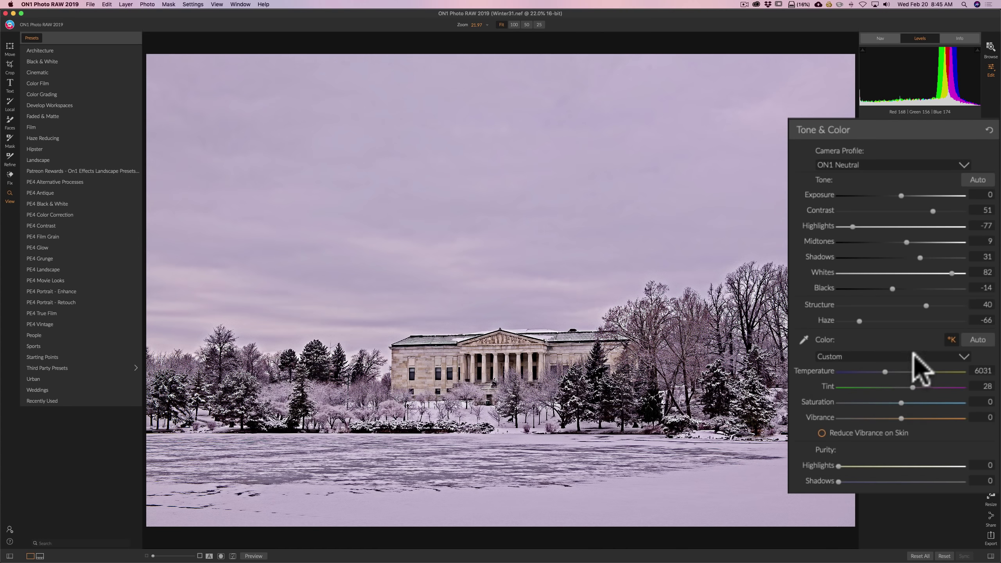
# Preview the white balance presets, try a Temperature of 6000, and restore the white balance to As Shot
pyautogui.click(956, 354)
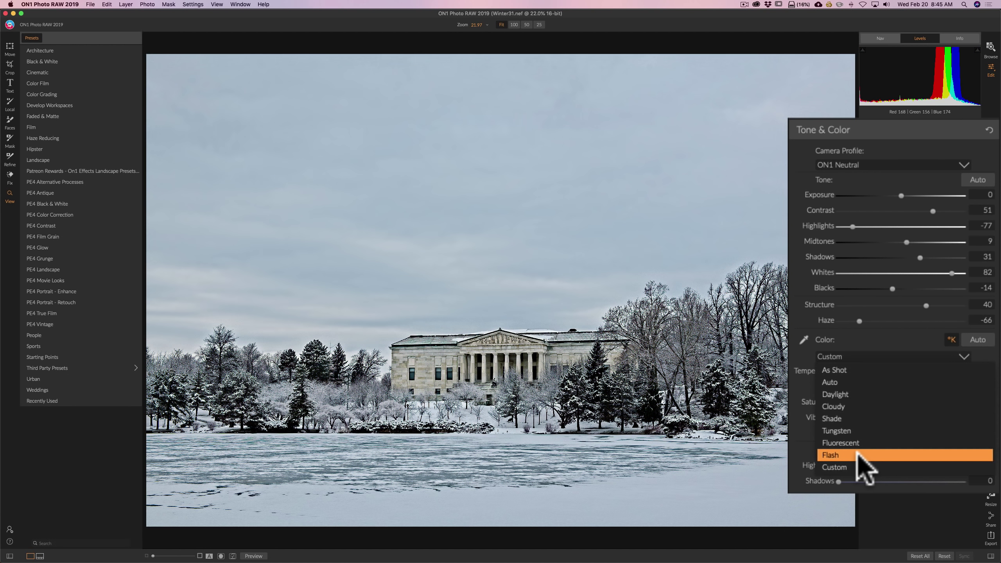
pyautogui.click(810, 354)
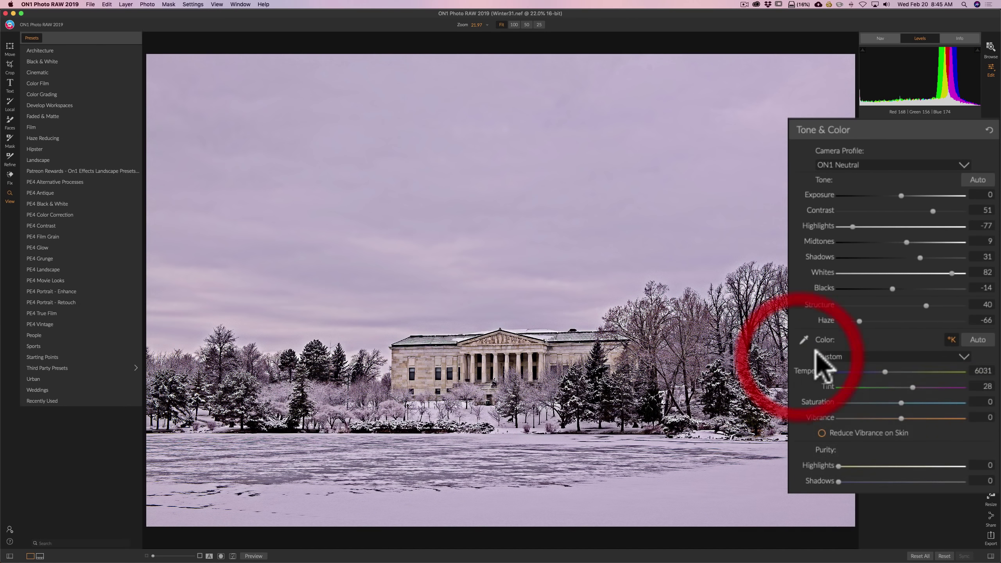
pyautogui.click(884, 371)
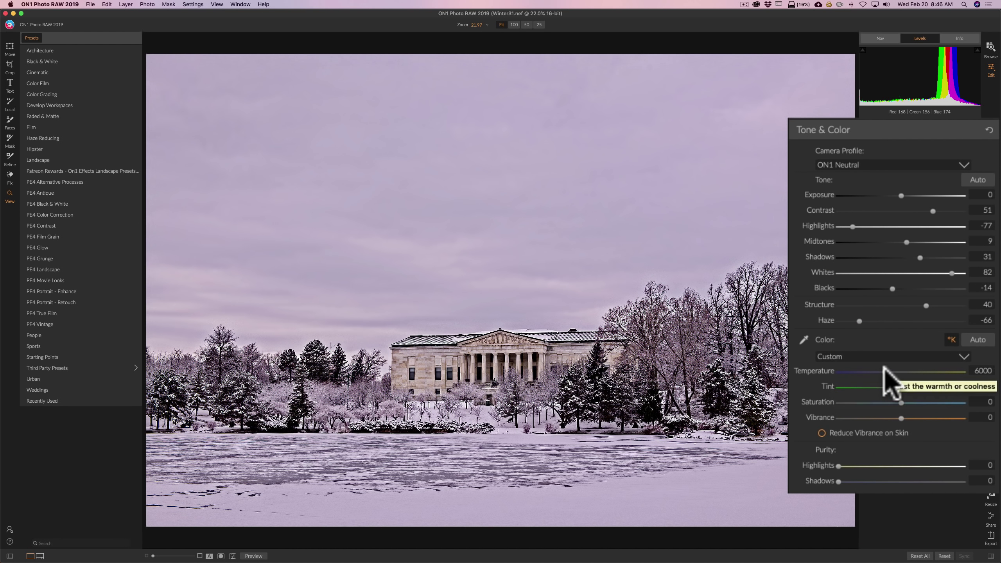
pyautogui.click(868, 357)
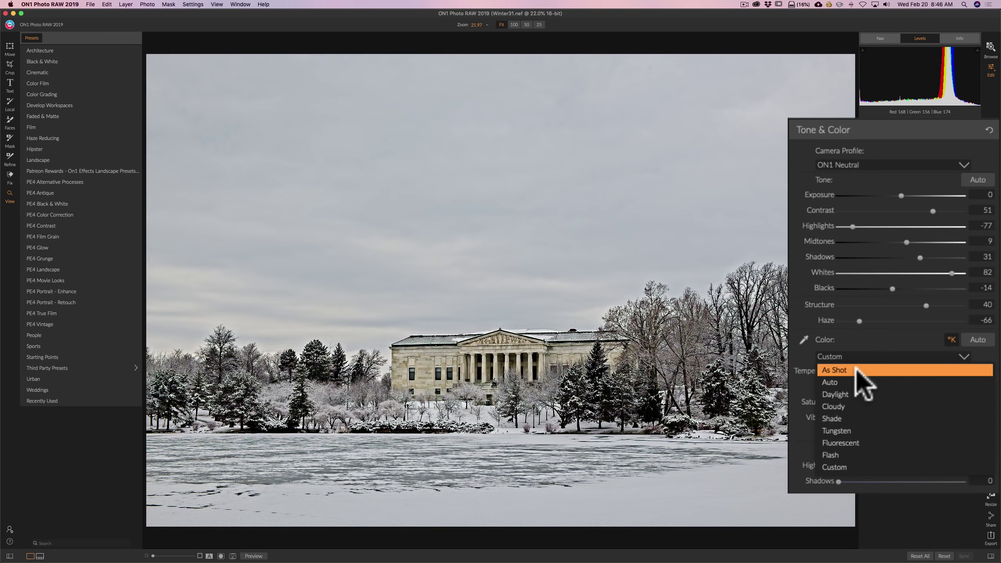
pyautogui.click(860, 369)
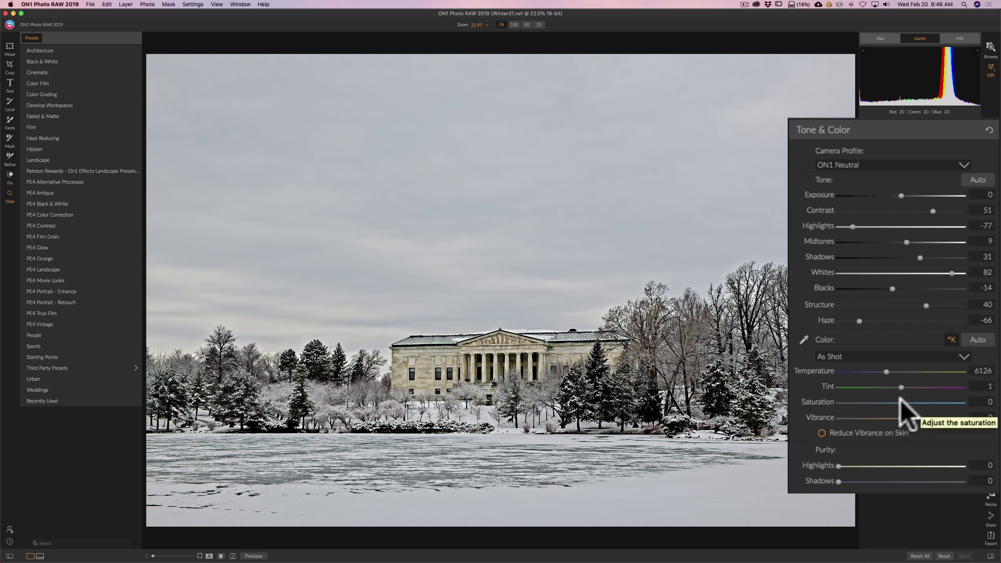
# Lower the photo's color Saturation to -100
pyautogui.moveTo(905, 401); pyautogui.dragTo(808, 403)
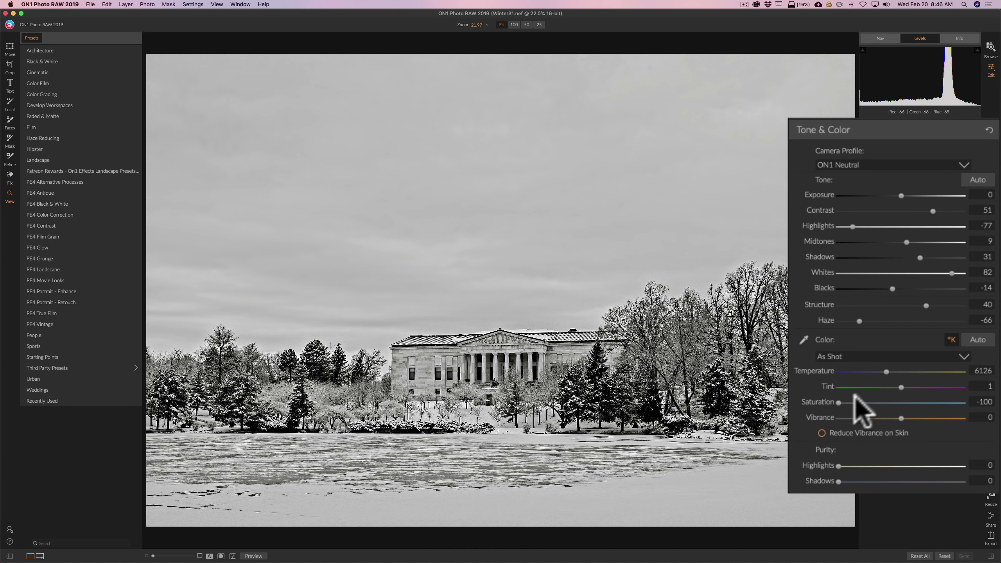
# Reset the color Saturation to 0, try a Vibrance of -100, and restore the Vibrance to 0
pyautogui.doubleClick(812, 402)
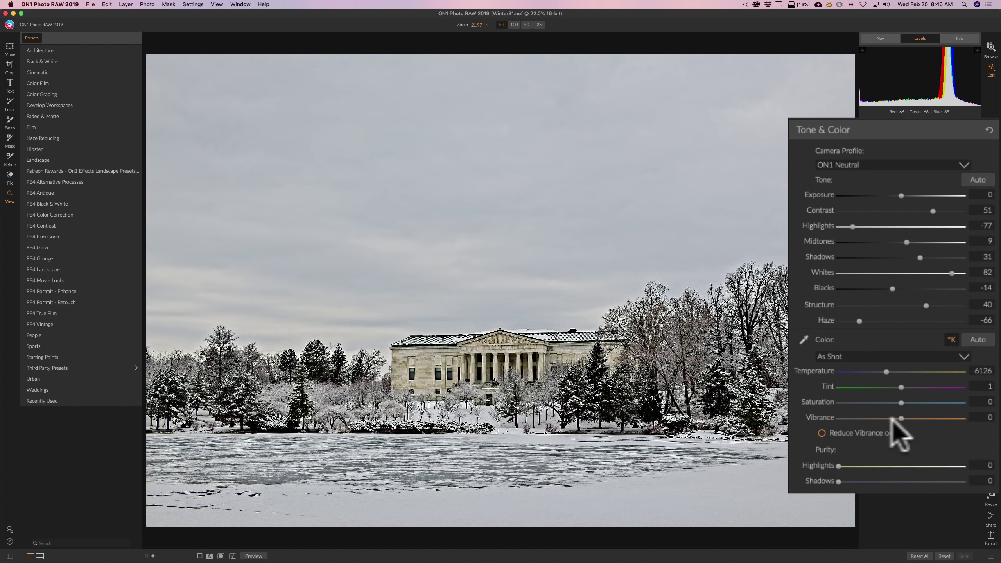
pyautogui.moveTo(902, 418); pyautogui.dragTo(805, 416)
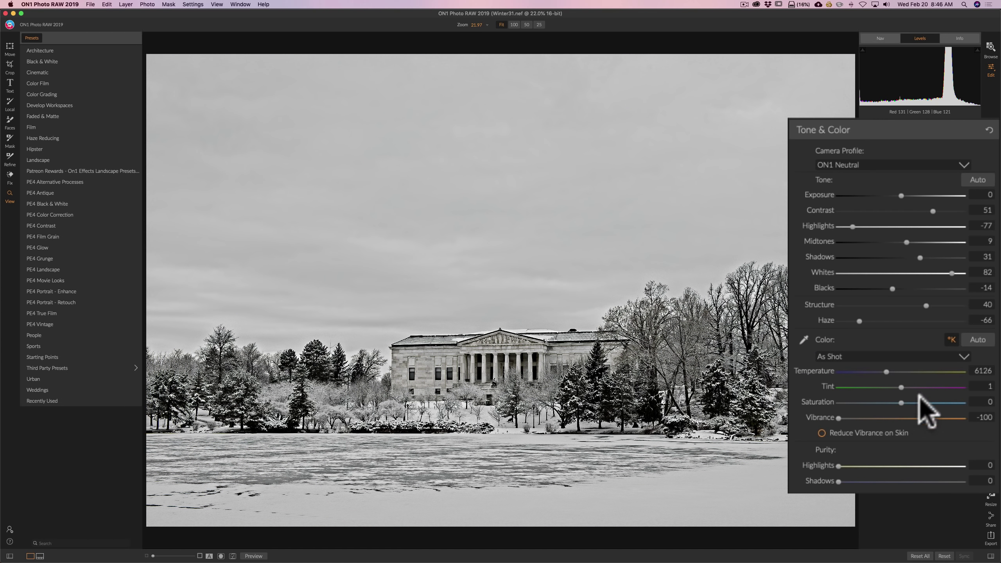
pyautogui.moveTo(839, 419); pyautogui.dragTo(900, 418)
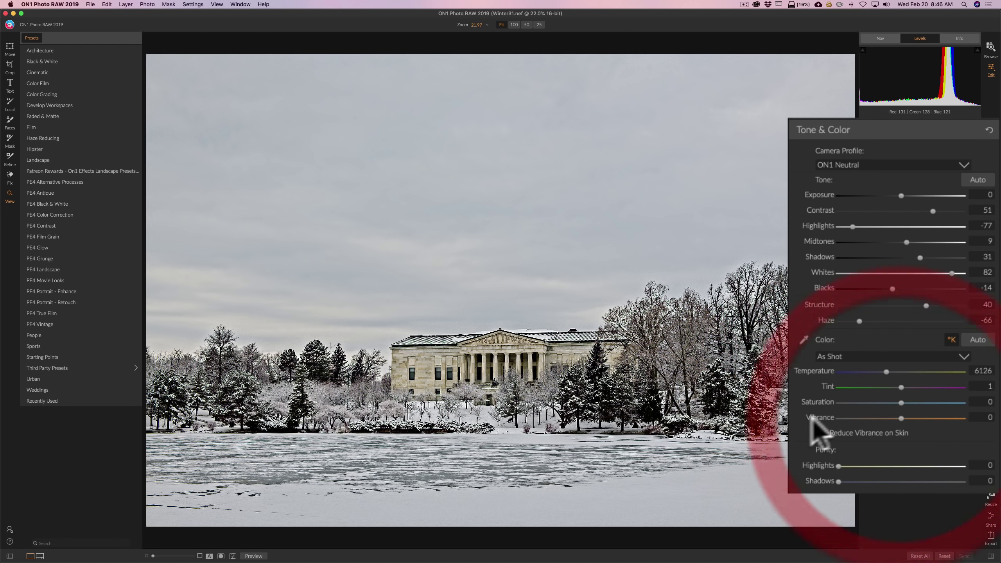
pyautogui.click(817, 417)
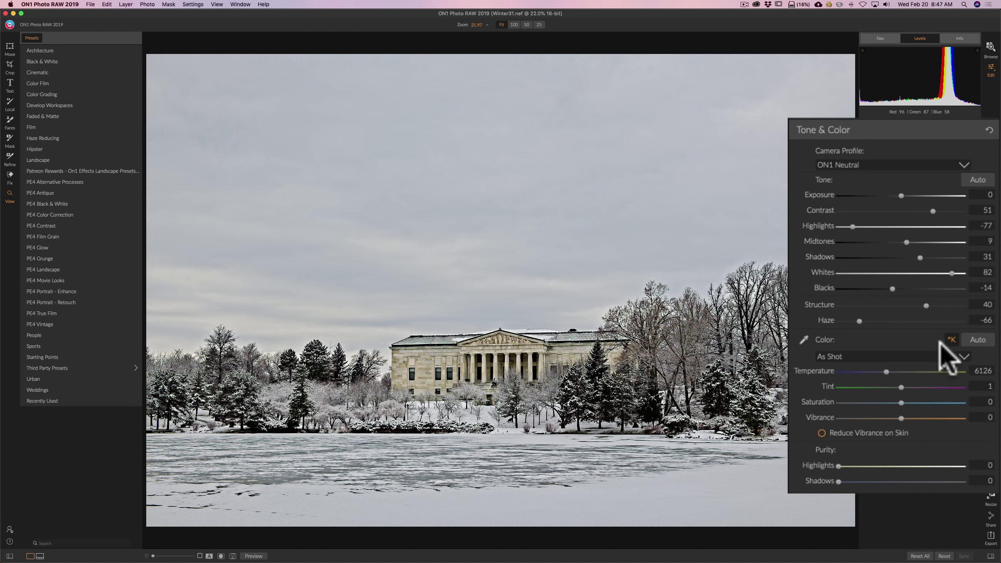
# Raise the photo's color Saturation to 22, leaving Reduce Vibrance on Skin off
pyautogui.moveTo(903, 400)
pyautogui.mouseDown()
pyautogui.moveTo(996, 405)
pyautogui.moveTo(914, 402)
pyautogui.mouseUp()
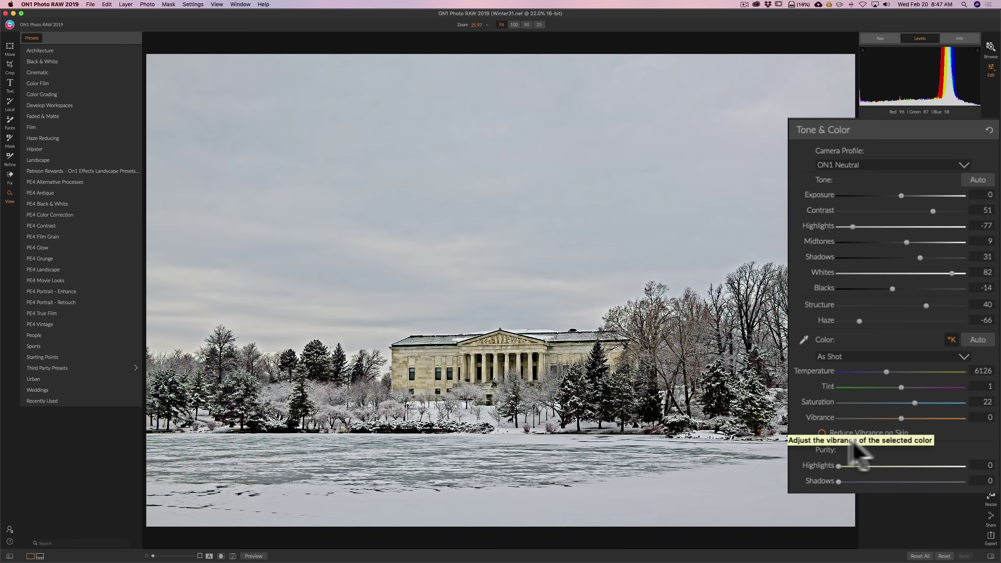
pyautogui.click(832, 434)
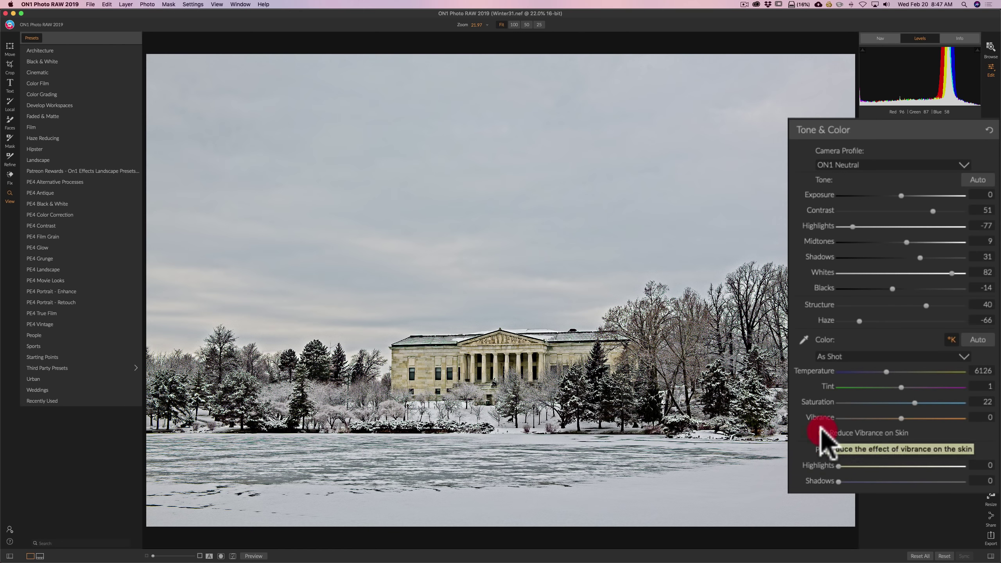
pyautogui.click(822, 432)
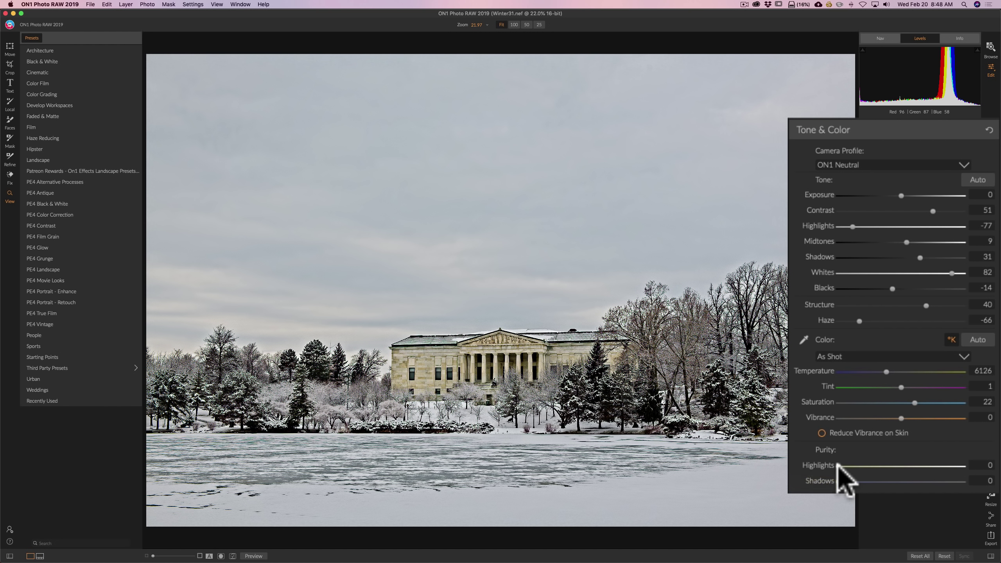
# Try the Purity Highlights at maximum and return them to 0
pyautogui.moveTo(838, 467); pyautogui.dragTo(963, 467)
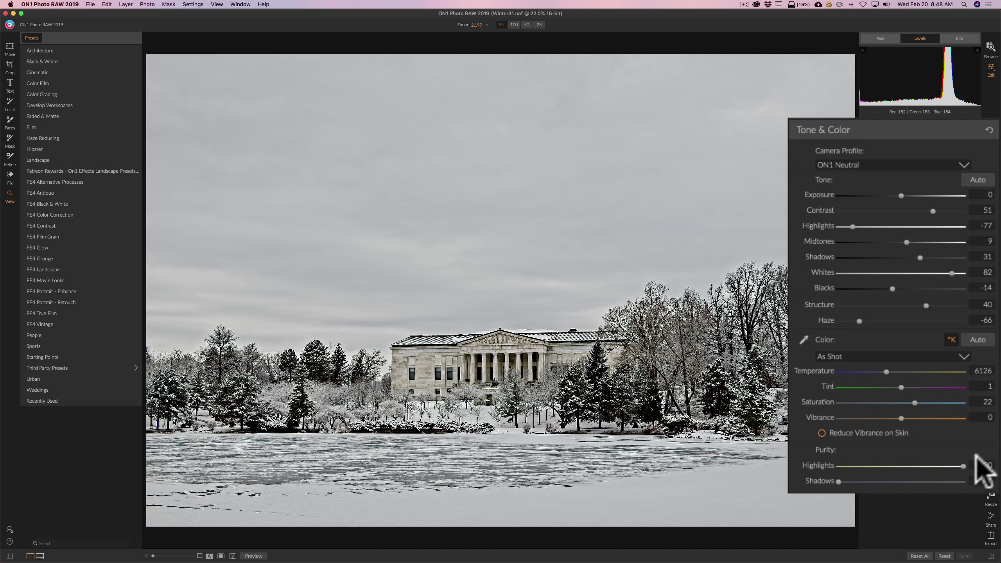
pyautogui.moveTo(962, 466); pyautogui.dragTo(826, 474)
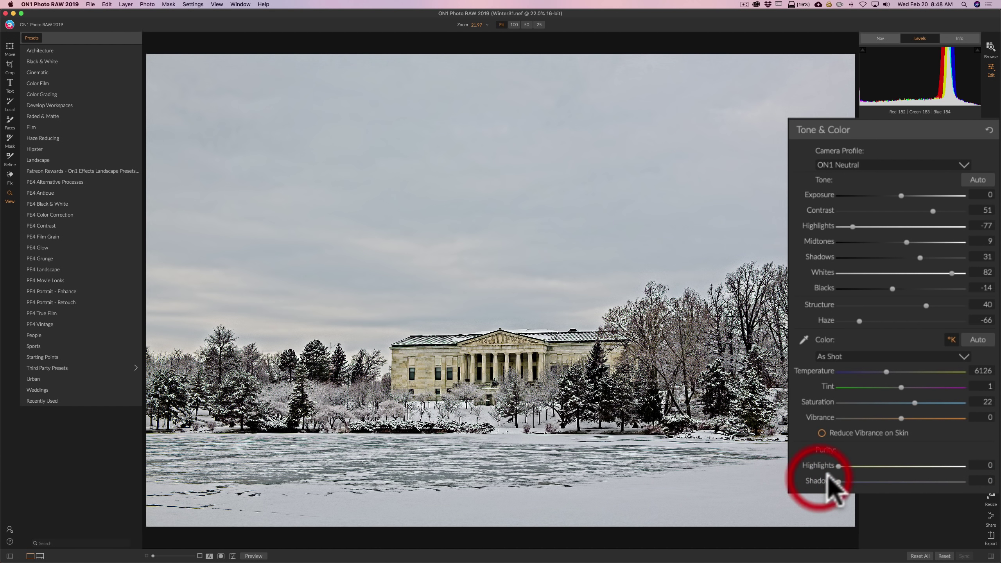
pyautogui.click(837, 467)
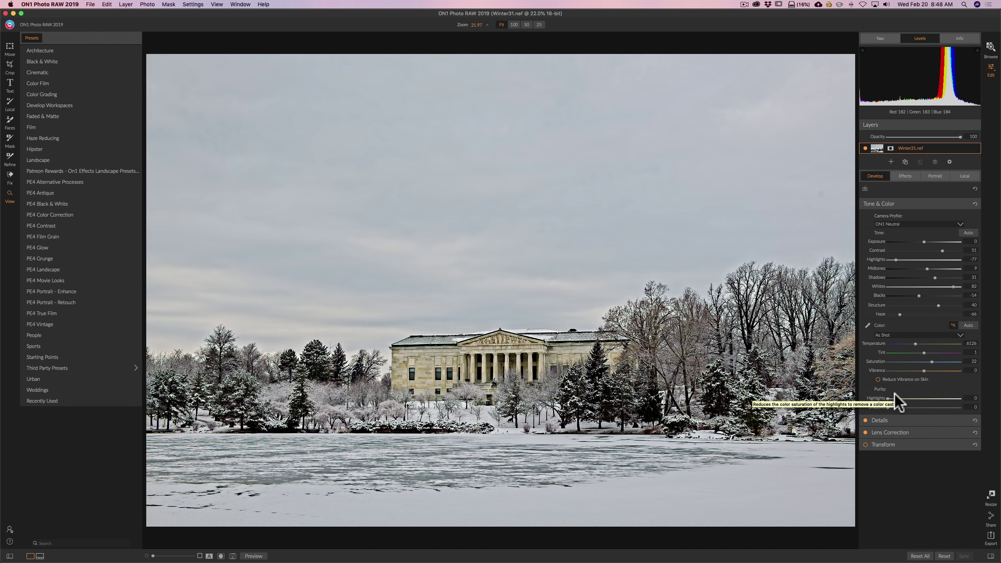
# Check the spot in the sky above the bare trees at 100% zoom and review the Perfect Eraser's brush options
pyautogui.click(818, 193)
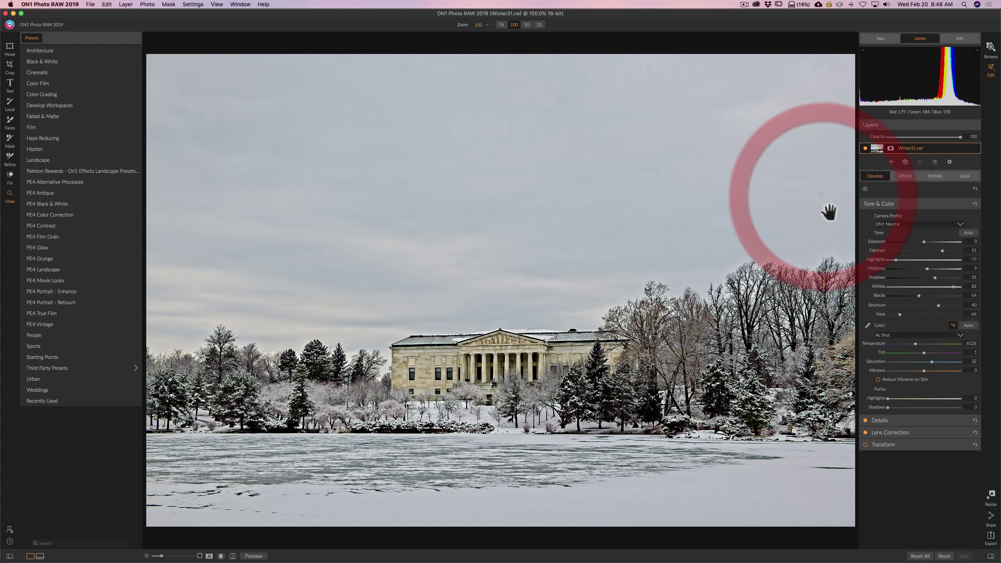
pyautogui.click(812, 185)
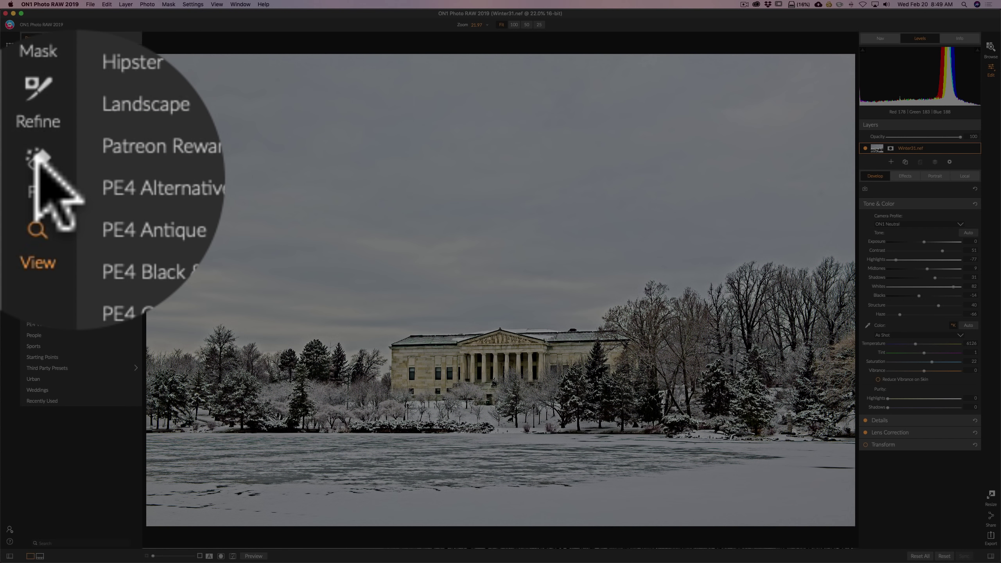
pyautogui.click(10, 175)
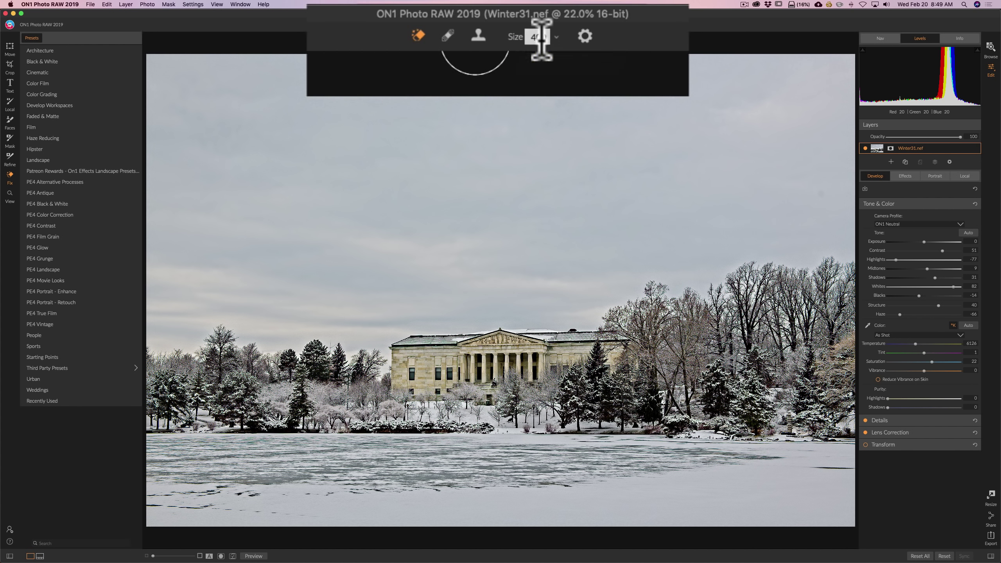
pyautogui.click(585, 36)
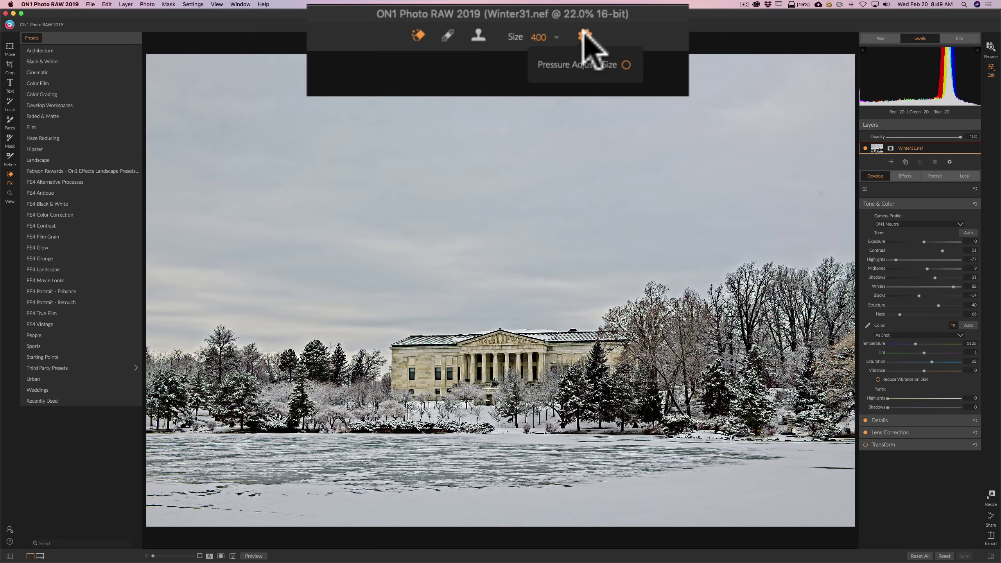
pyautogui.click(580, 33)
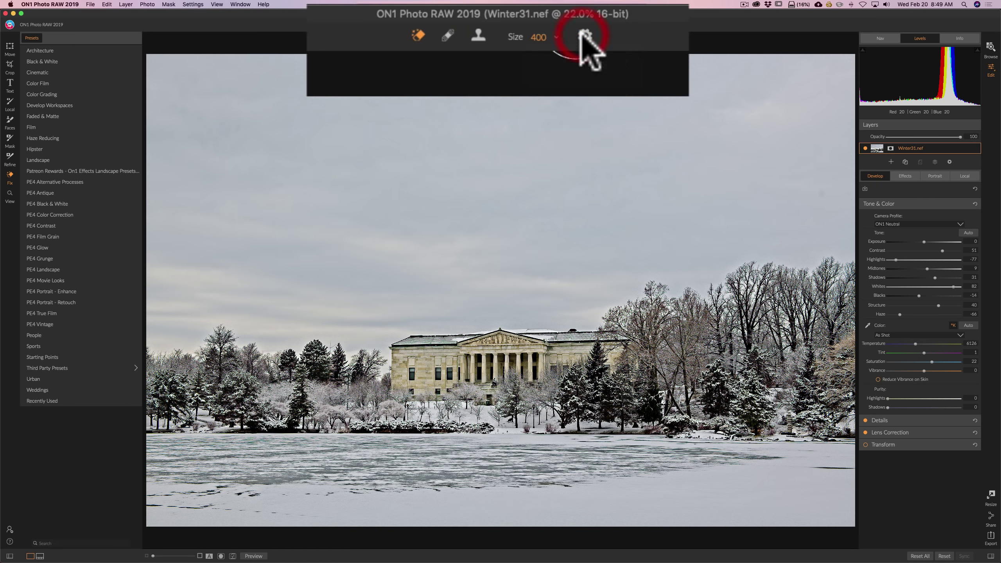
# Switch to the Retouch Brush and try brush sizes of 100 and 200
pyautogui.click(448, 35)
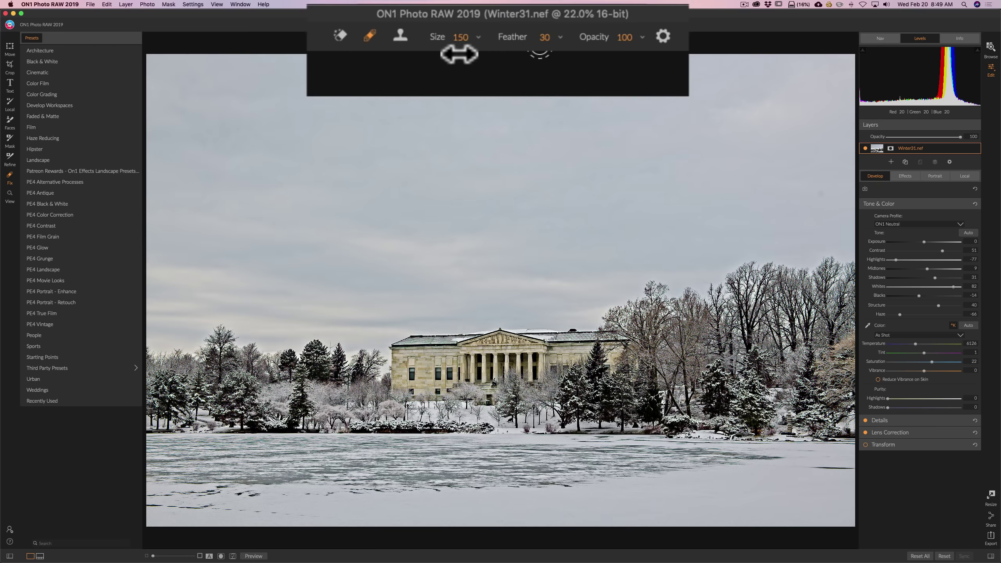
pyautogui.click(461, 37)
pyautogui.click(478, 37)
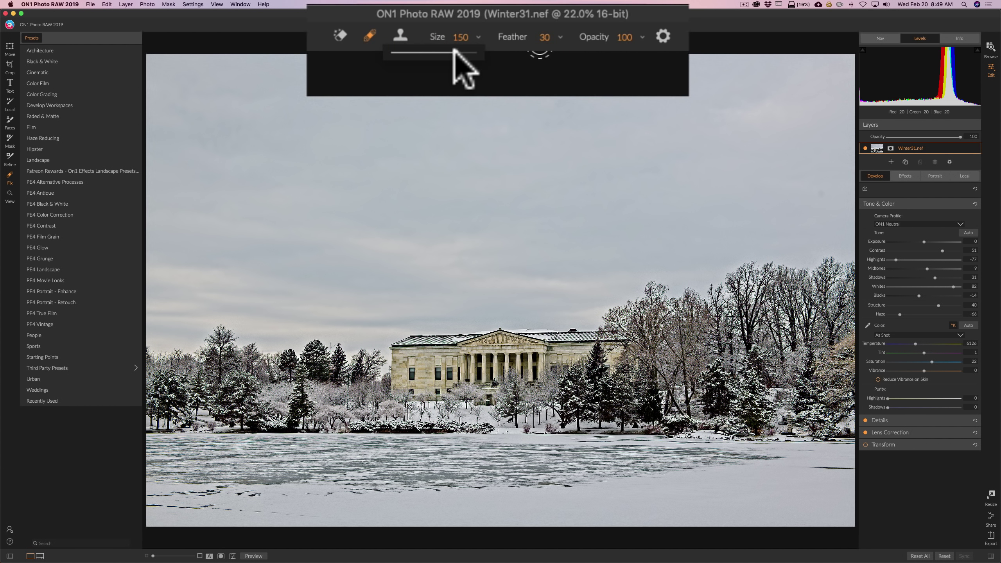
pyautogui.click(448, 52)
pyautogui.click(478, 38)
pyautogui.click(474, 37)
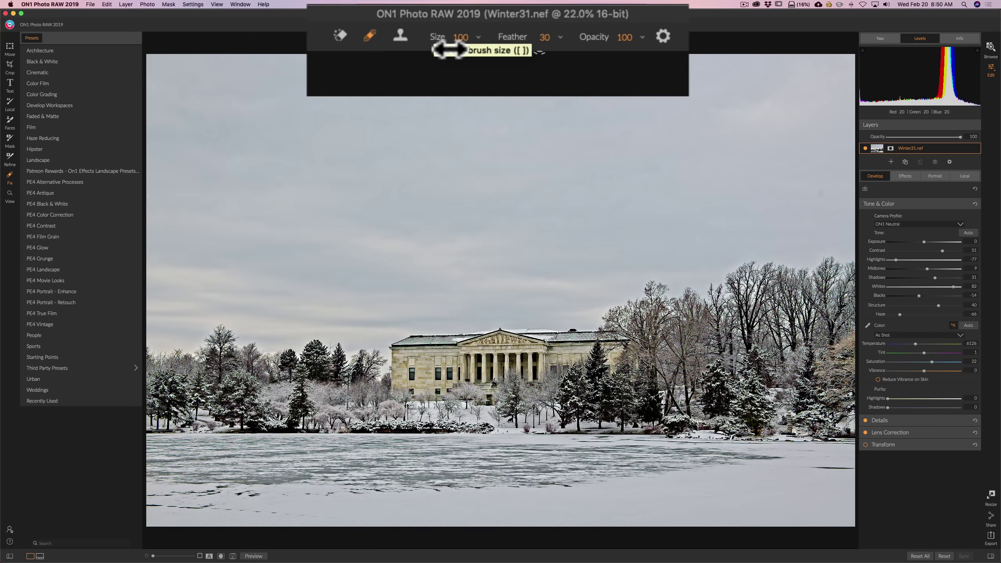
pyautogui.moveTo(450, 50)
pyautogui.mouseDown()
pyautogui.moveTo(426, 48)
pyautogui.moveTo(474, 50)
pyautogui.moveTo(447, 49)
pyautogui.moveTo(467, 50)
pyautogui.moveTo(450, 27)
pyautogui.moveTo(456, 46)
pyautogui.mouseUp()
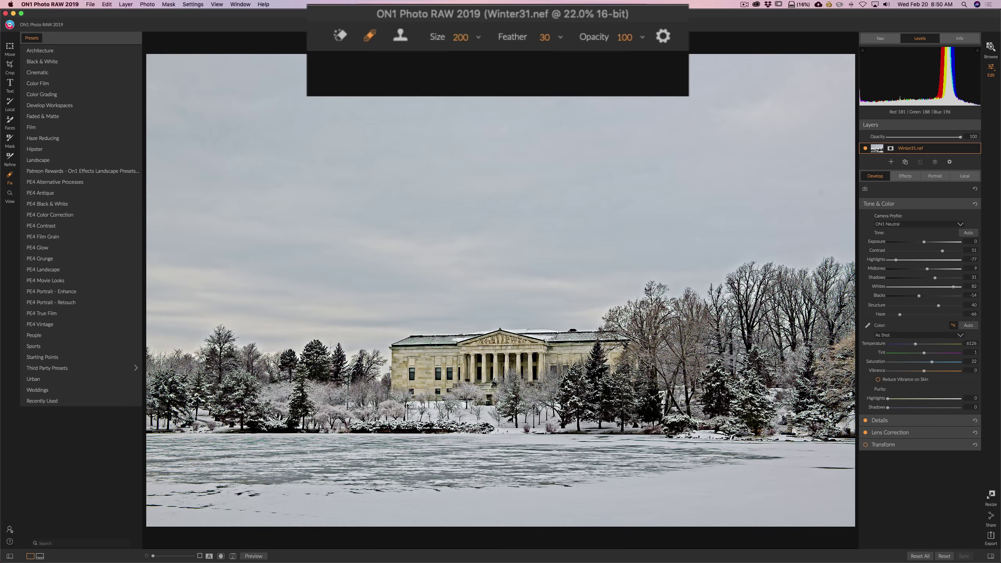
# Set the Retouch Brush's size to 350 and its Feather to 51
pyautogui.press('[')
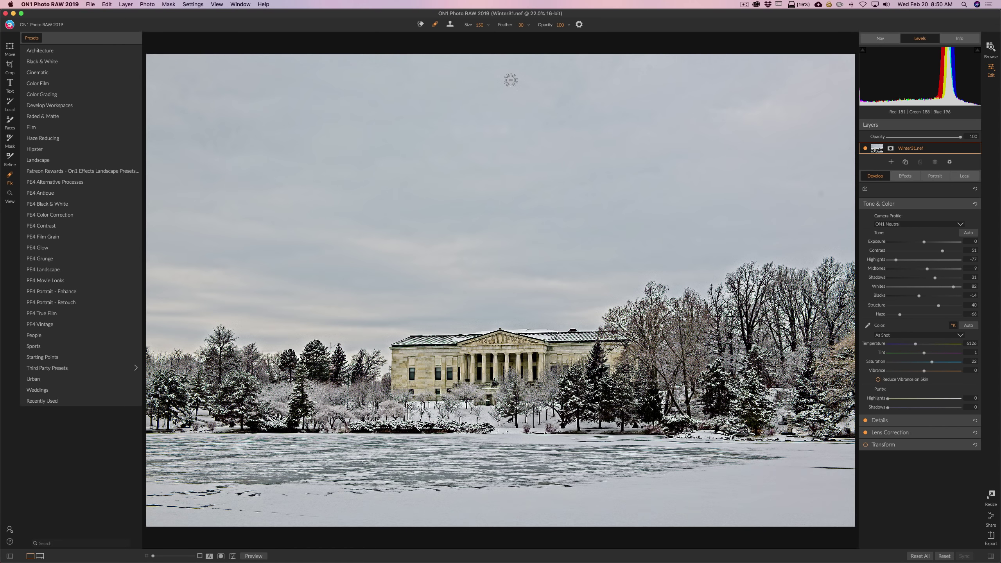
pyautogui.press(']')
pyautogui.press(']')
pyautogui.press(']')
pyautogui.press(']')
pyautogui.press(']')
pyautogui.press(']')
pyautogui.press(']')
pyautogui.press(']')
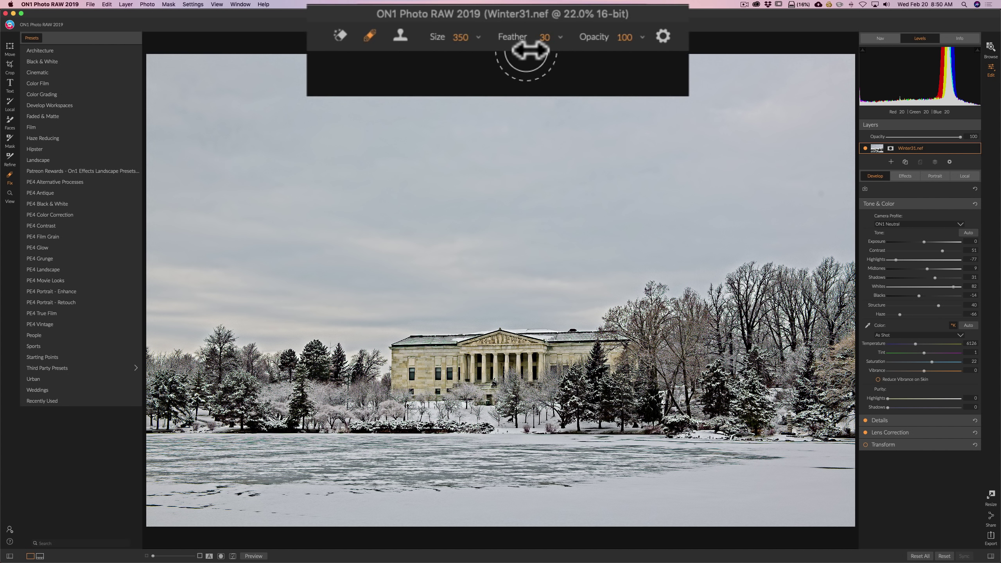
pyautogui.moveTo(531, 51); pyautogui.dragTo(552, 52)
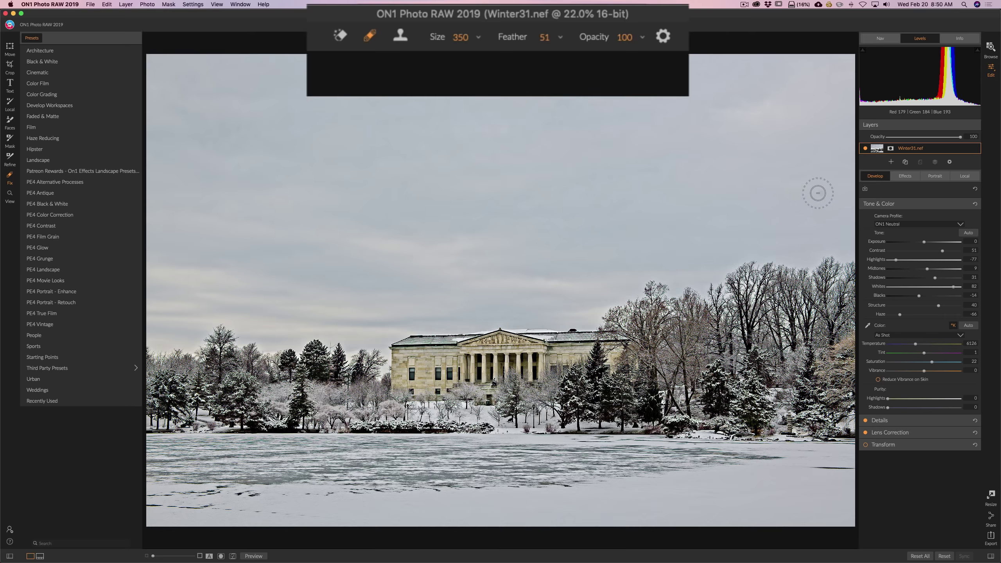
# Reduce the Retouch Brush's size to 300 and retouch the dust spots in the sky
pyautogui.press('[')
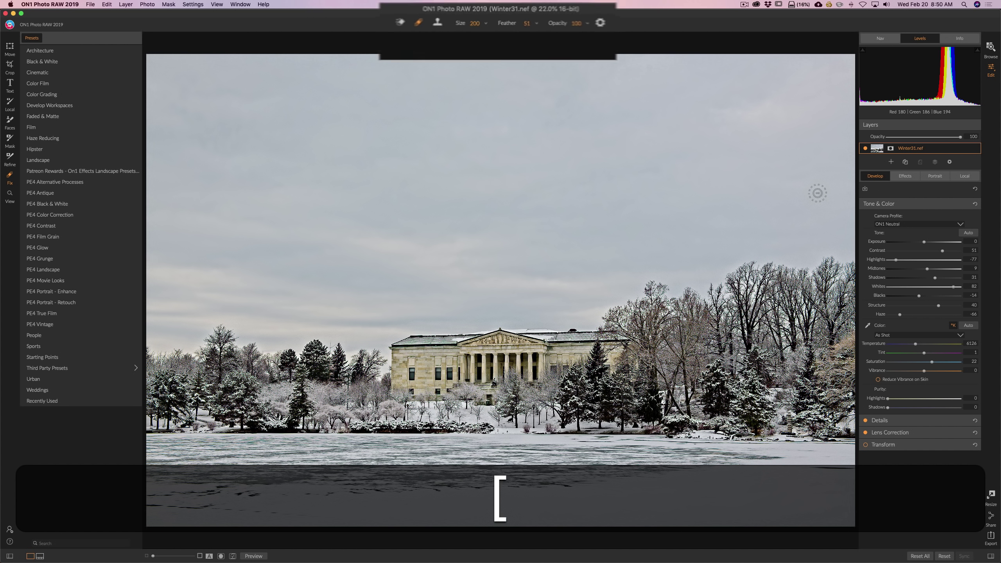
pyautogui.press(']')
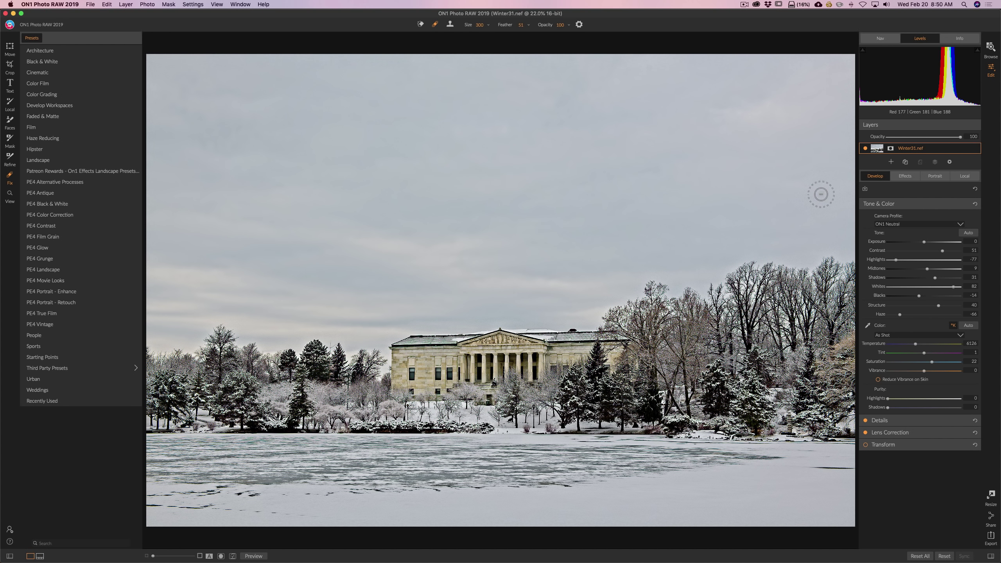
pyautogui.click(821, 194)
pyautogui.click(772, 159)
pyautogui.click(650, 65)
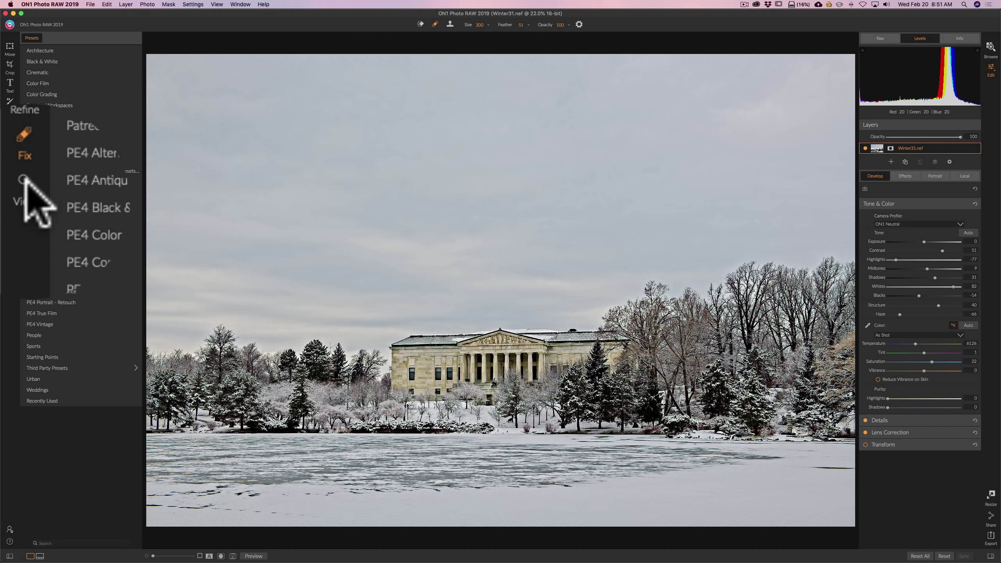
# Start a Freeform crop of the photo, try trimming it to about 8195 by 5463, and reset it to the full frame
pyautogui.click(10, 193)
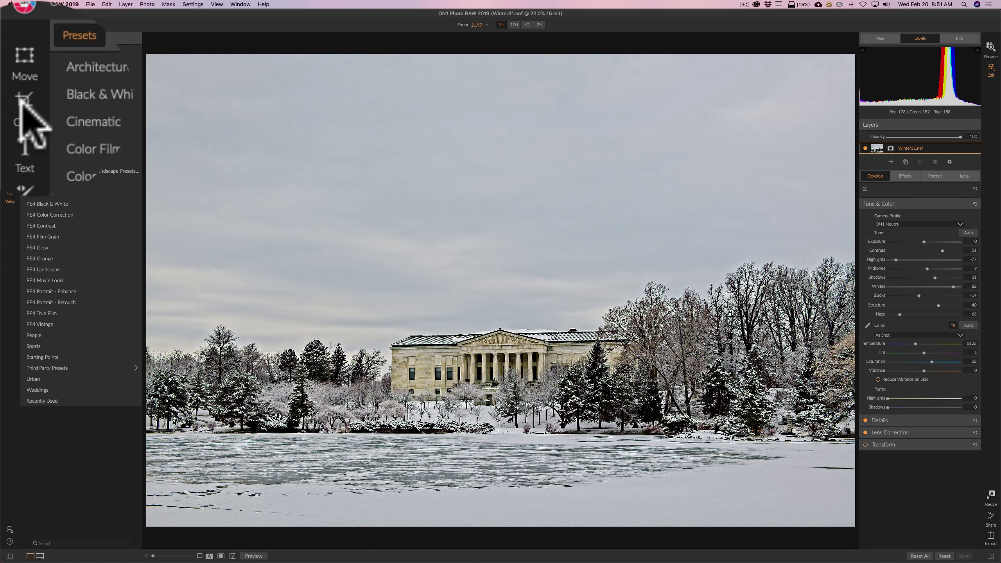
pyautogui.click(9, 64)
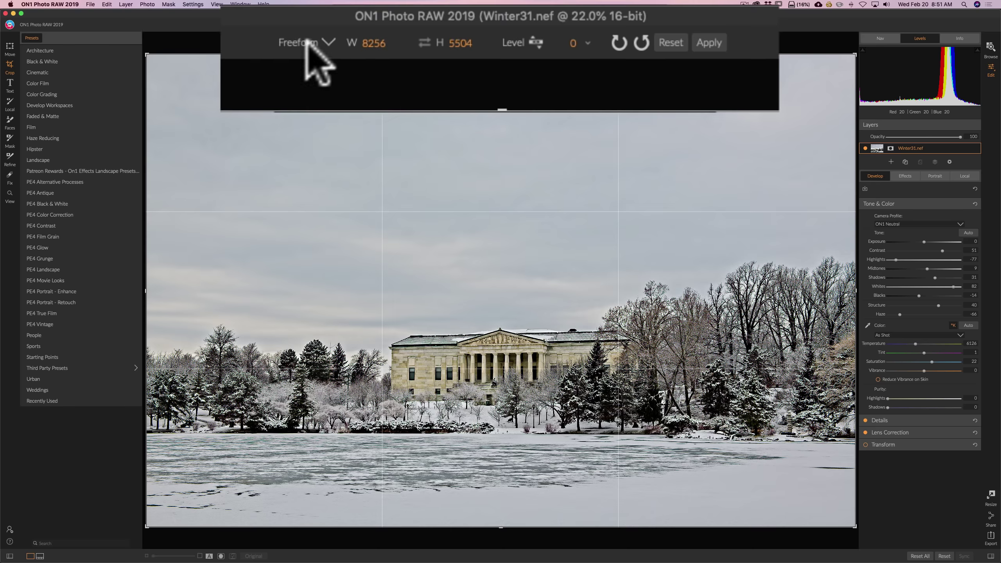
pyautogui.click(394, 46)
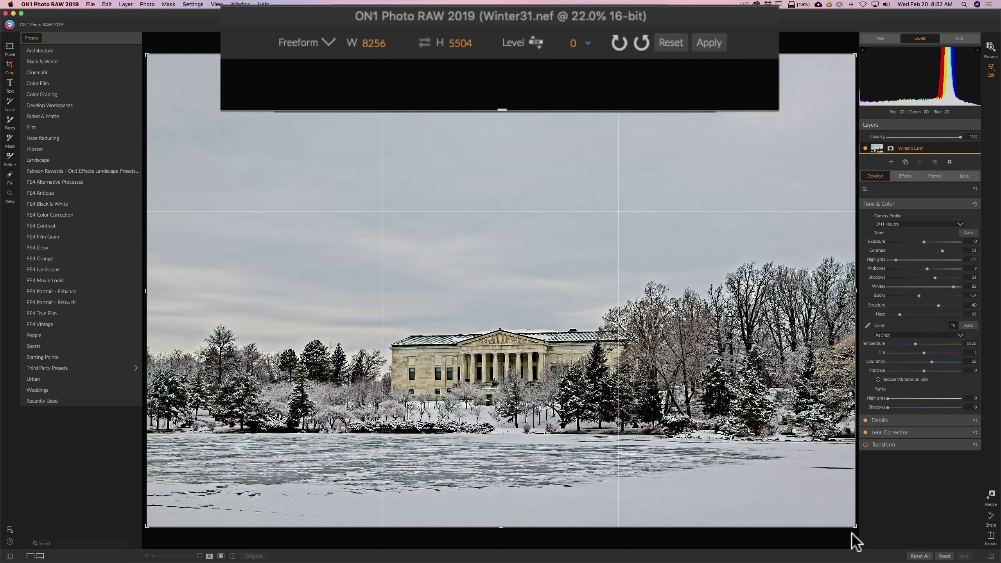
pyautogui.moveTo(862, 544); pyautogui.dragTo(860, 548)
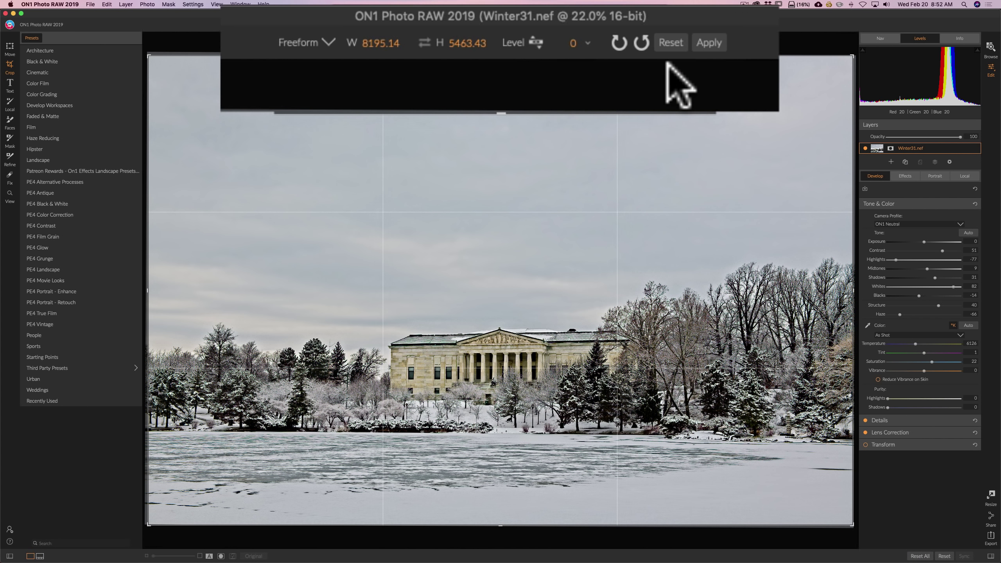
pyautogui.click(673, 39)
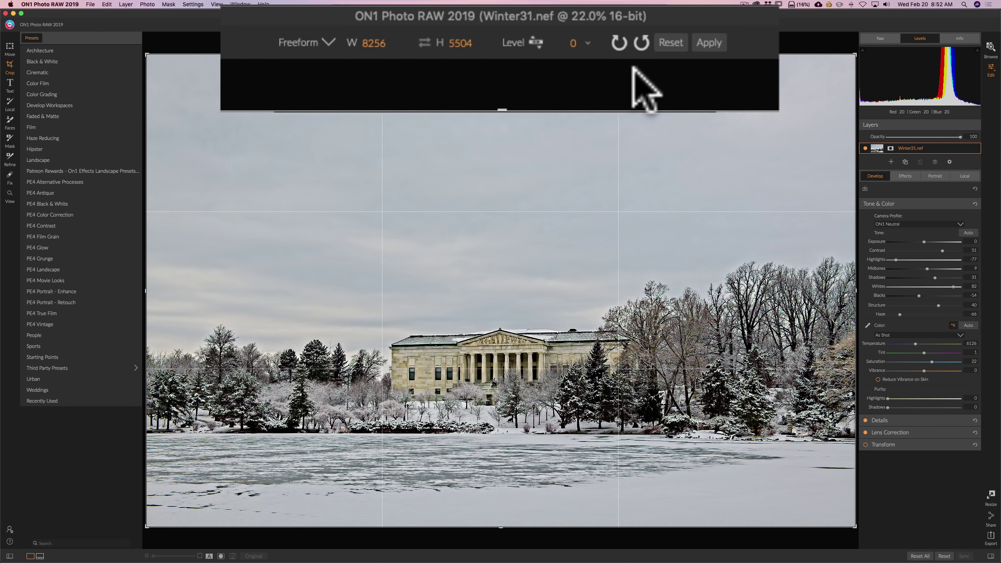
# Level the photo along the building's roofline, fine-tune the rotation, and apply the crop
pyautogui.click(537, 44)
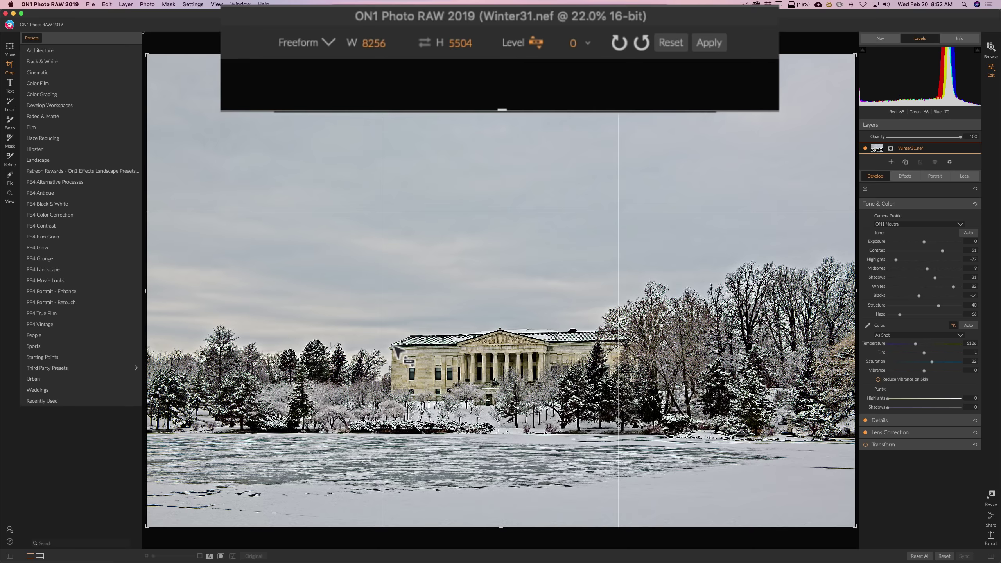
pyautogui.moveTo(393, 346); pyautogui.dragTo(640, 341)
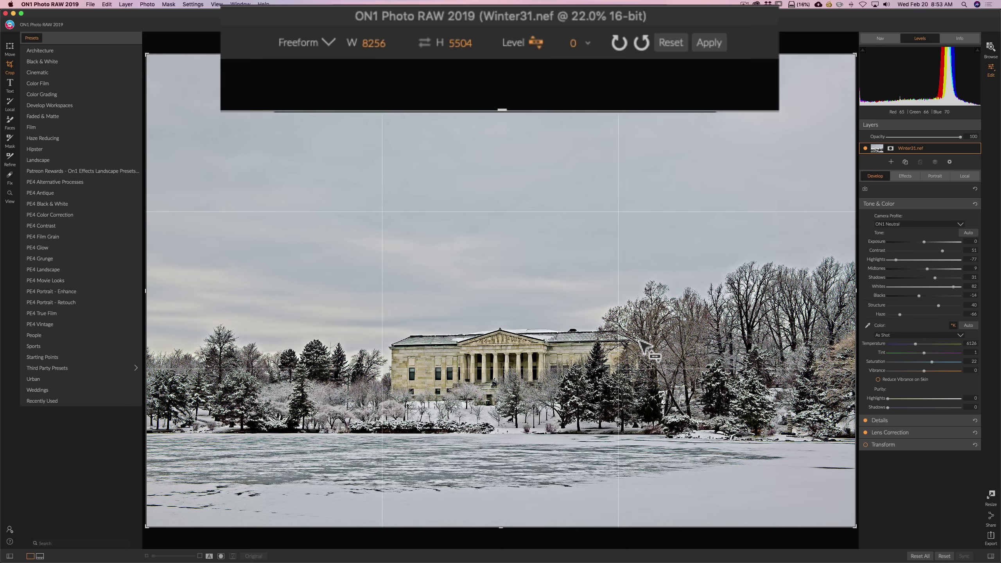
pyautogui.click(640, 341)
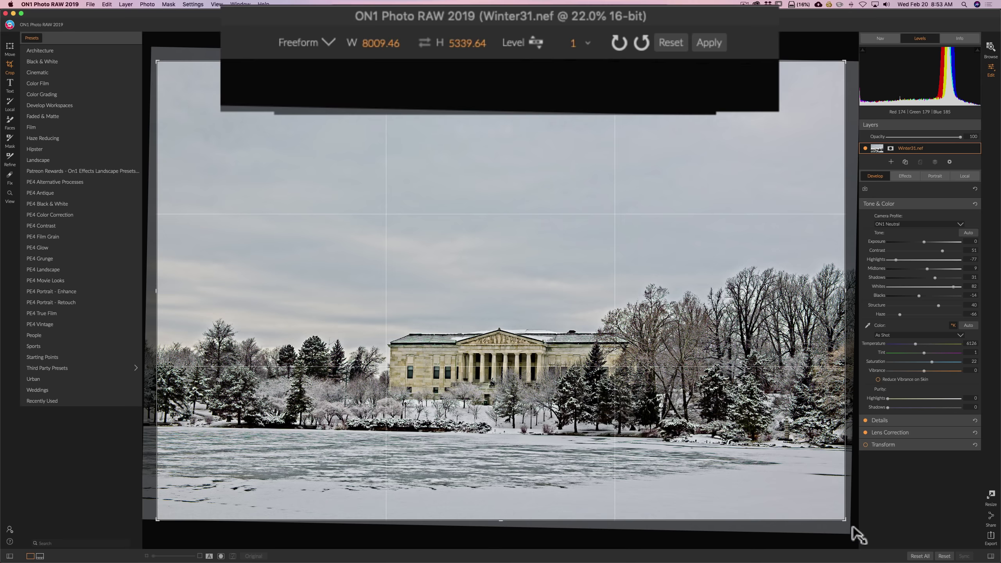
pyautogui.moveTo(854, 529); pyautogui.dragTo(850, 521)
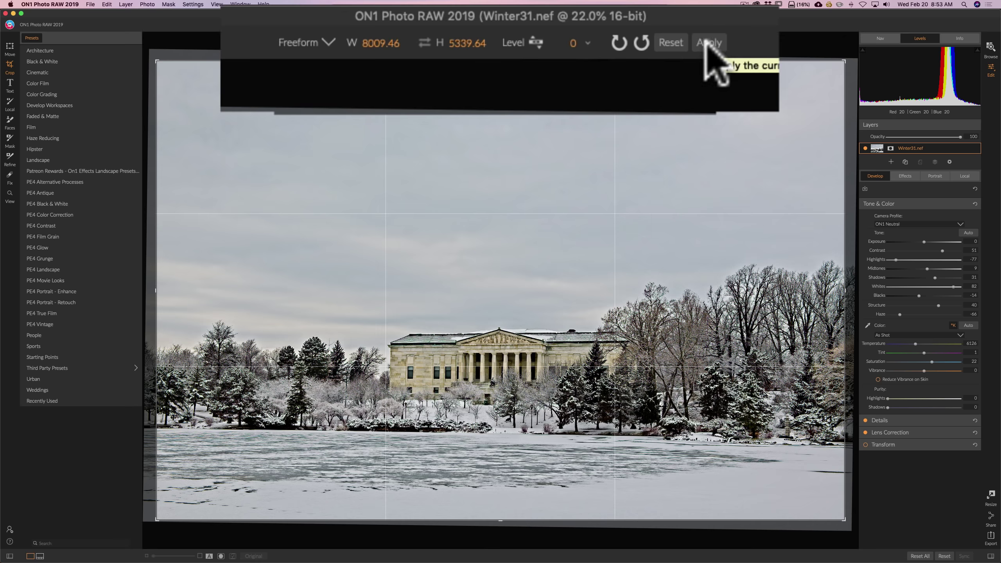
pyautogui.click(589, 25)
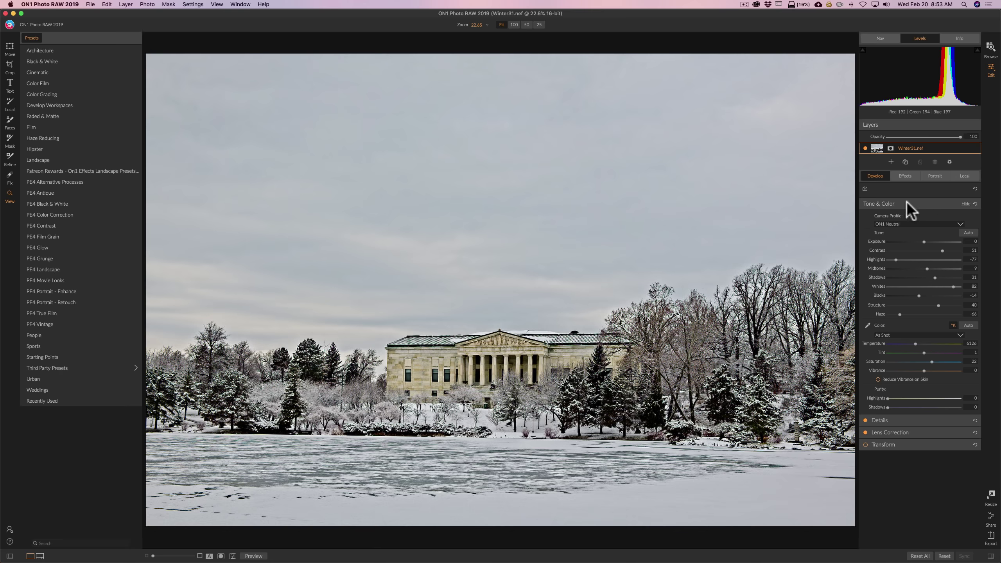
# Apply the Screen style to the photo's Details sharpening and noise reduction, after trying the Low style
pyautogui.click(951, 203)
pyautogui.click(937, 214)
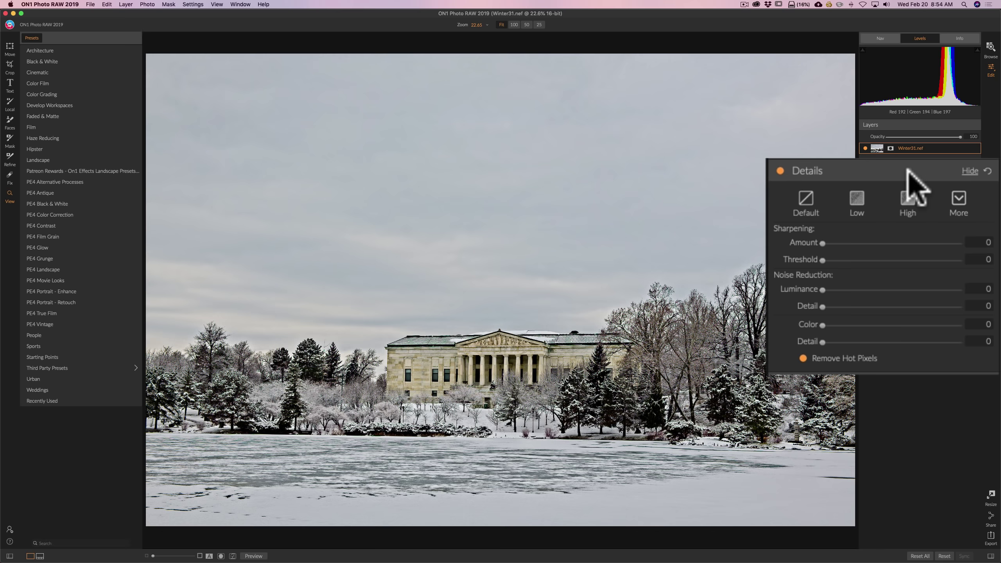
pyautogui.click(858, 197)
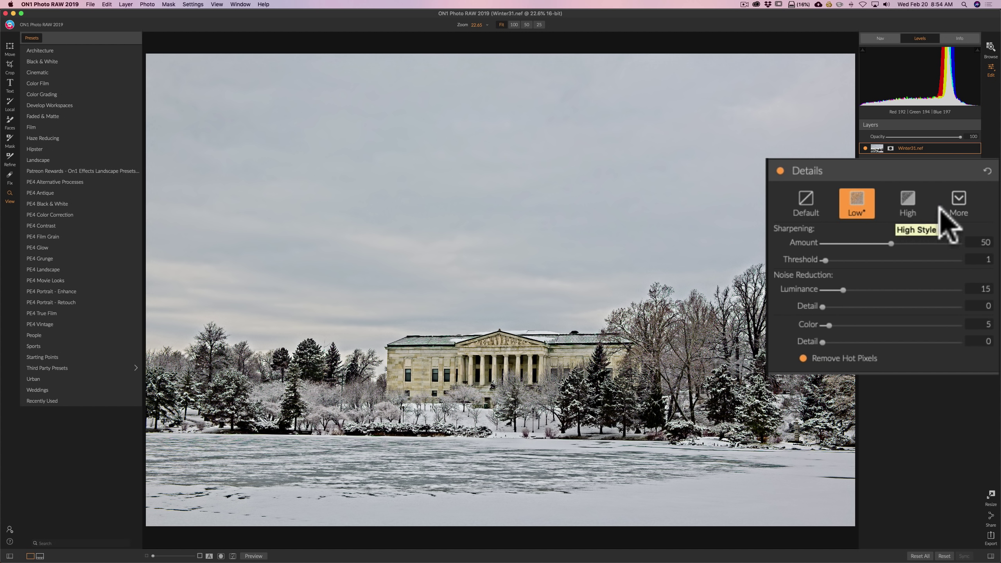
pyautogui.click(958, 197)
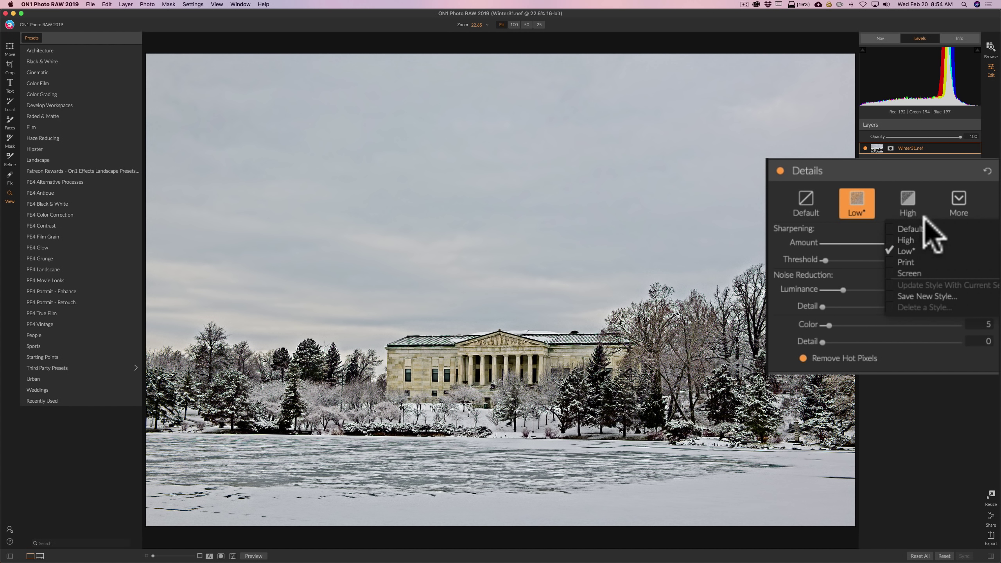
pyautogui.click(912, 274)
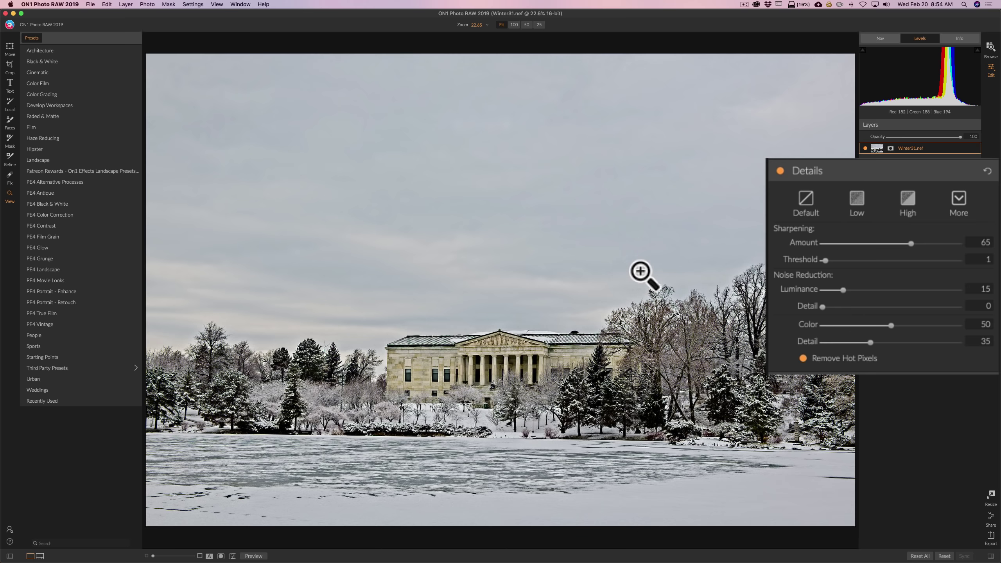
pyautogui.click(919, 173)
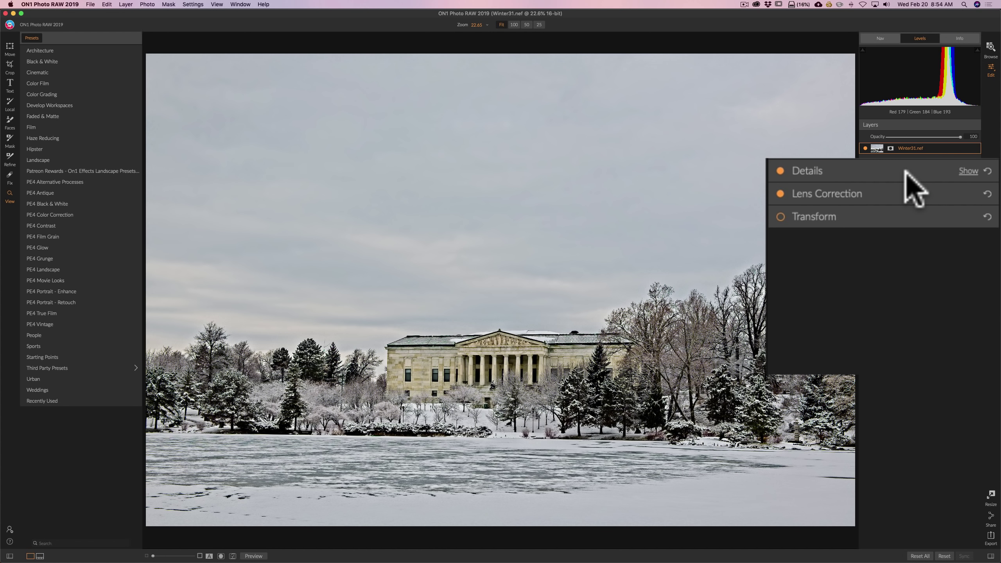
# Examine the photo's Lens Correction and Transform settings and the list of available Effects filters
pyautogui.click(899, 194)
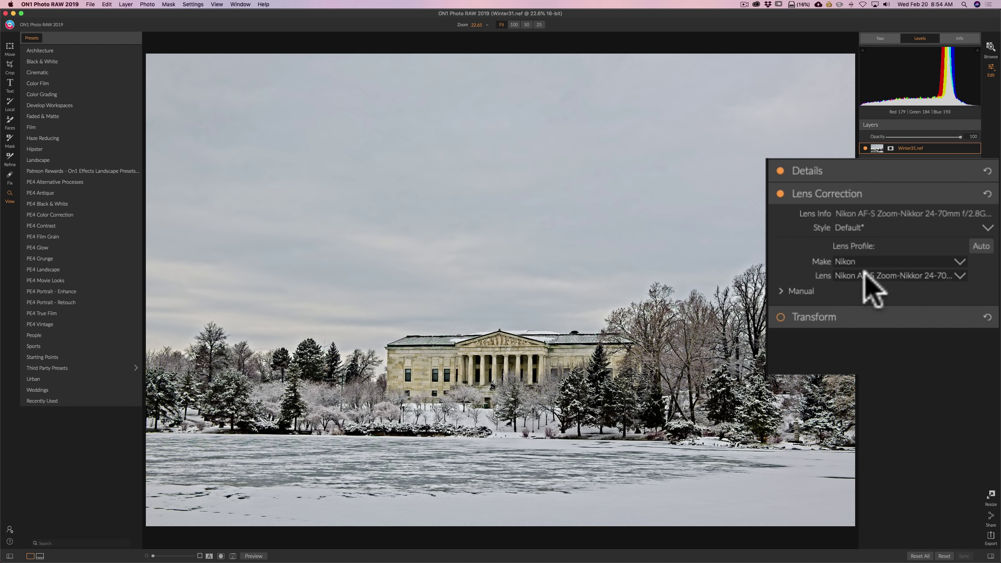
pyautogui.click(854, 194)
pyautogui.click(915, 236)
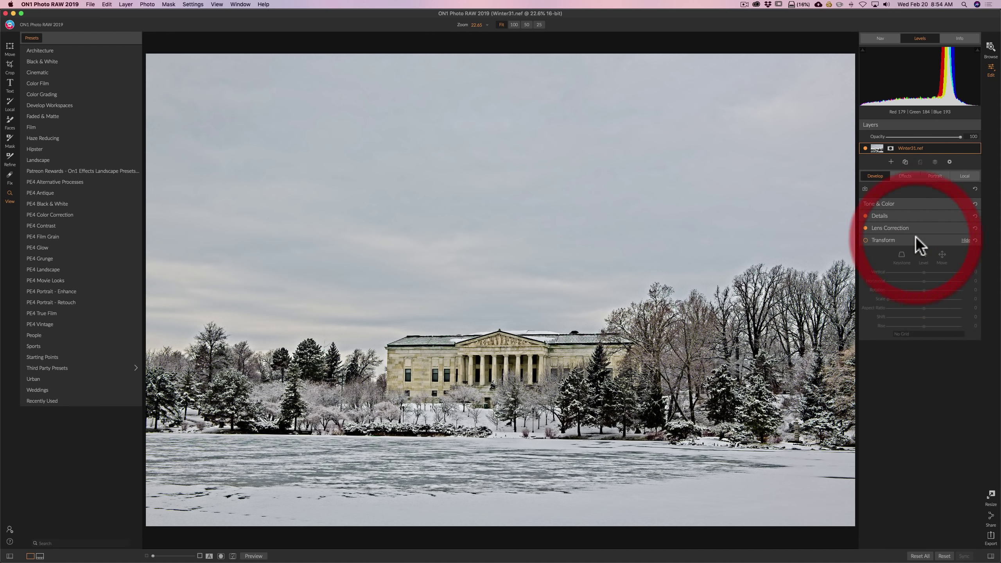
pyautogui.click(915, 237)
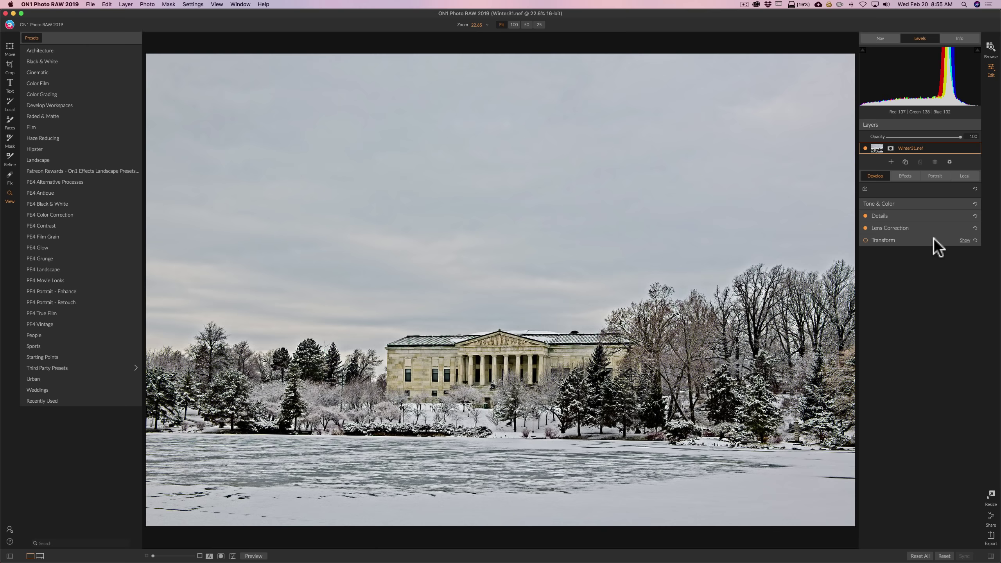
pyautogui.click(906, 176)
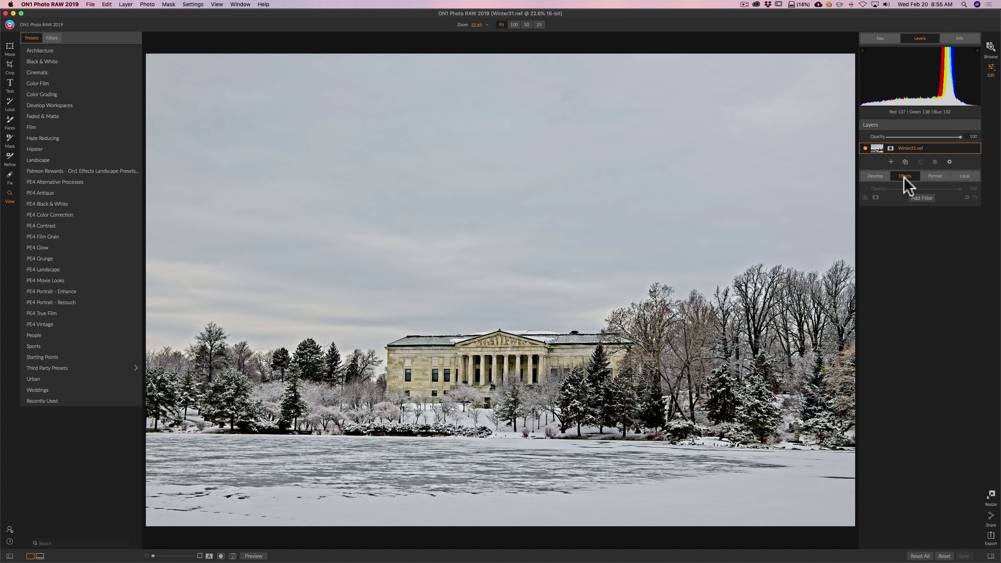
pyautogui.click(918, 198)
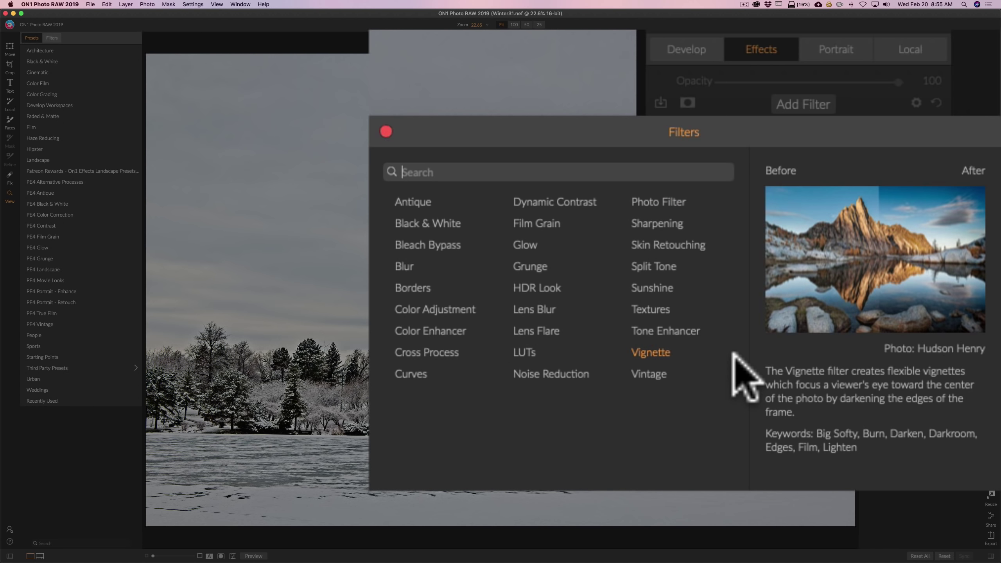
pyautogui.click(657, 224)
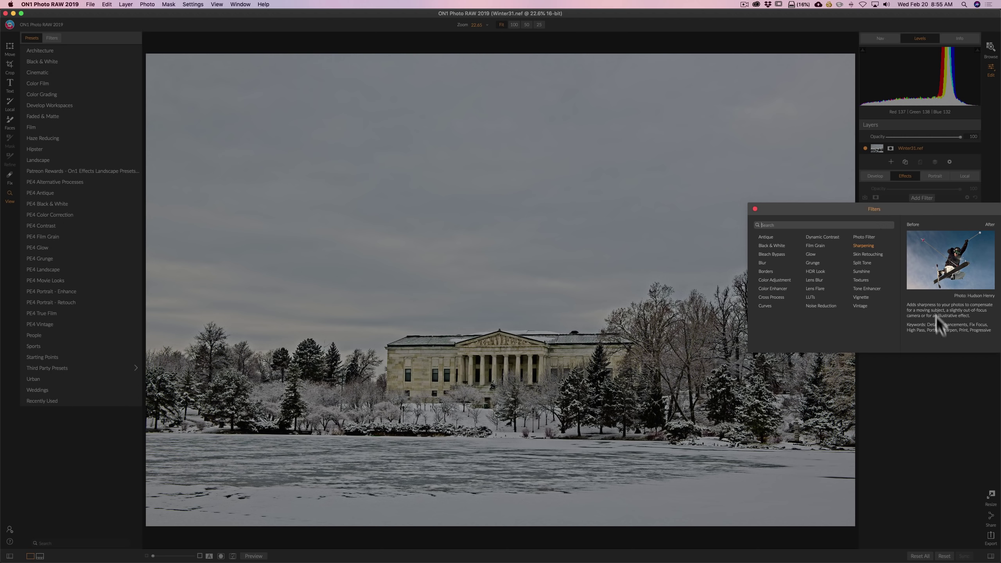
pyautogui.click(895, 384)
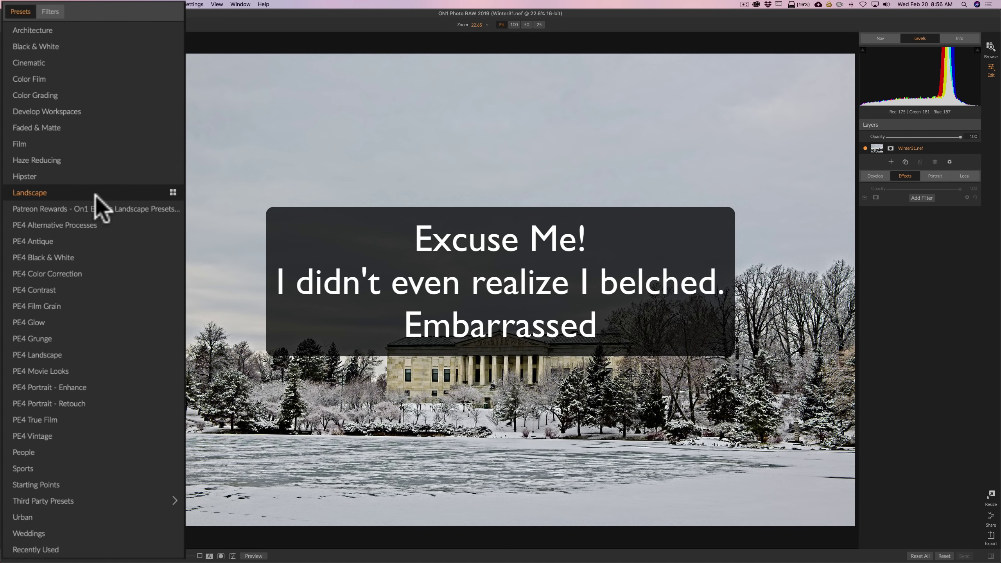
# Try the Landscape Pop - Cool preset from the Landscape category, check the filters it adds, and reset the effects
pyautogui.click(36, 193)
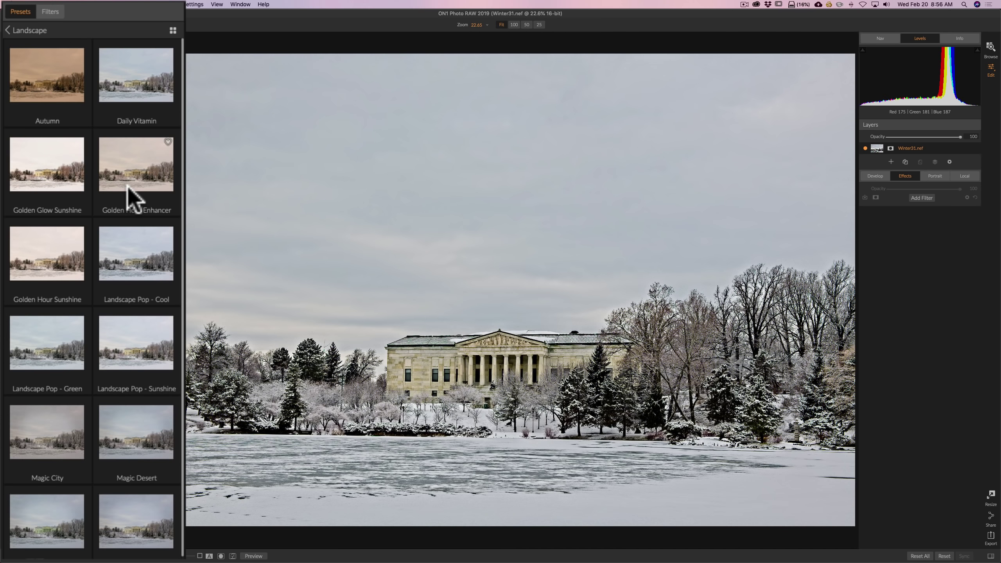
pyautogui.click(132, 277)
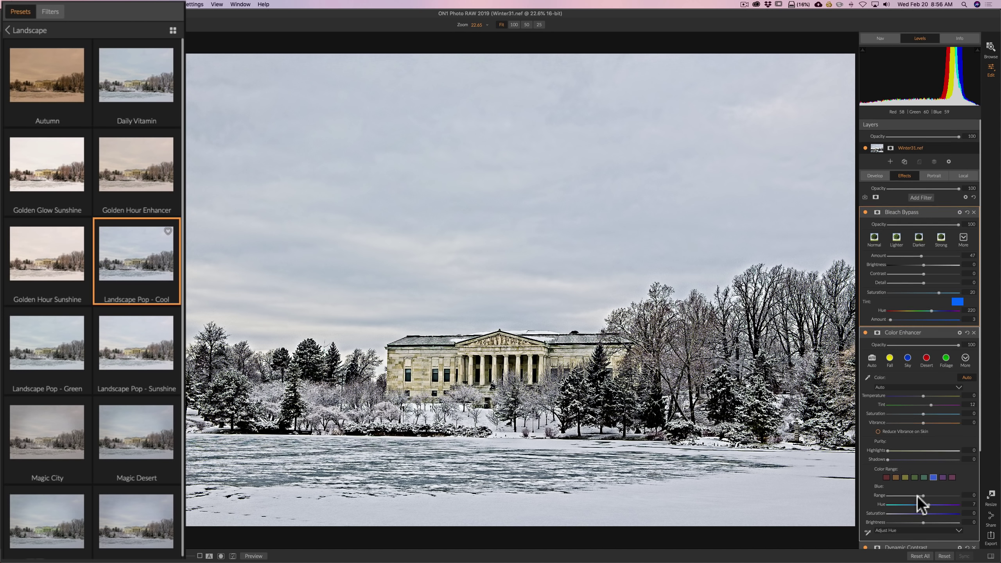
pyautogui.scroll(-5, 921, 505)
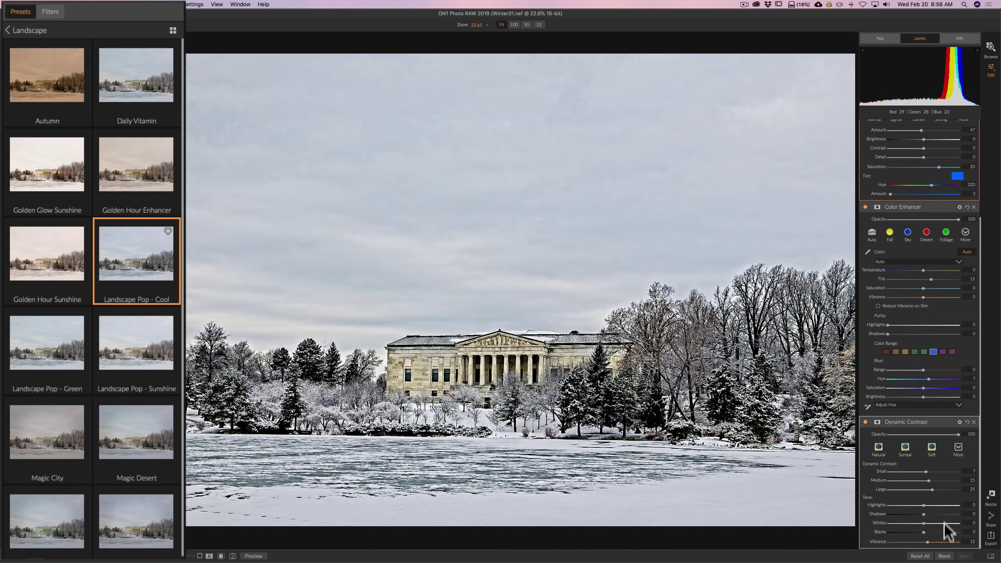
pyautogui.click(945, 556)
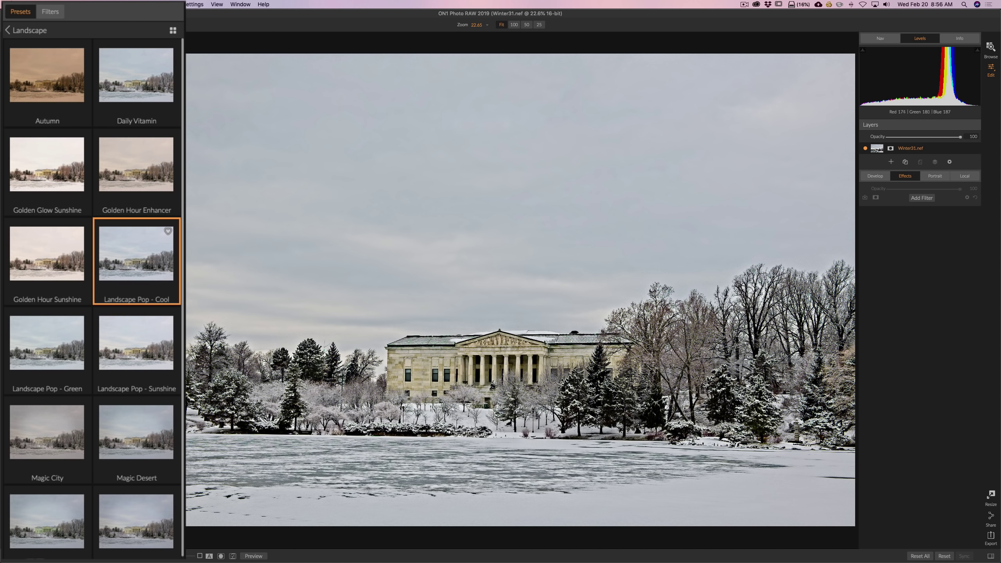
# Look through the large previews of the On1 Effects presets in the Third Party Presets collection
pyautogui.click(30, 31)
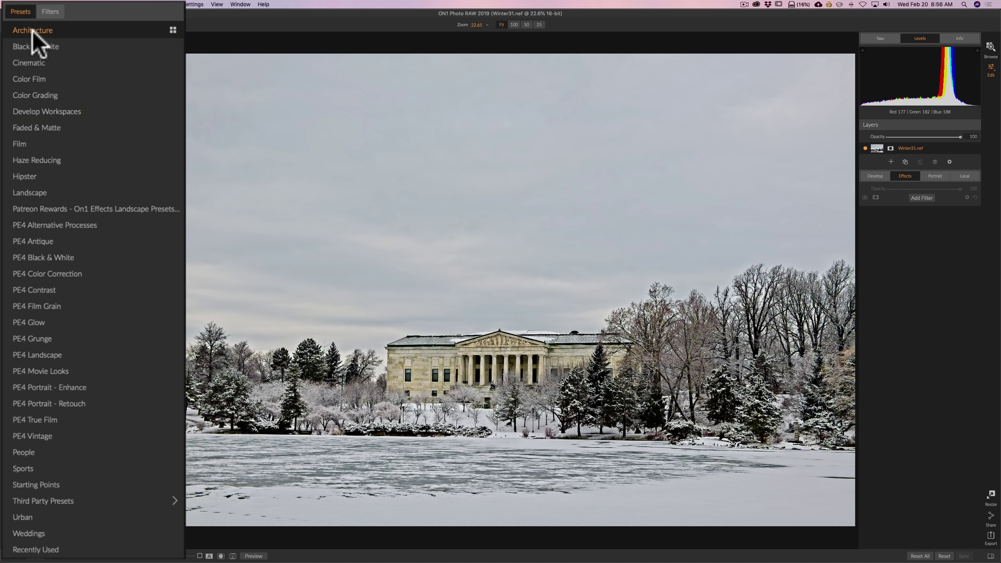
pyautogui.click(63, 498)
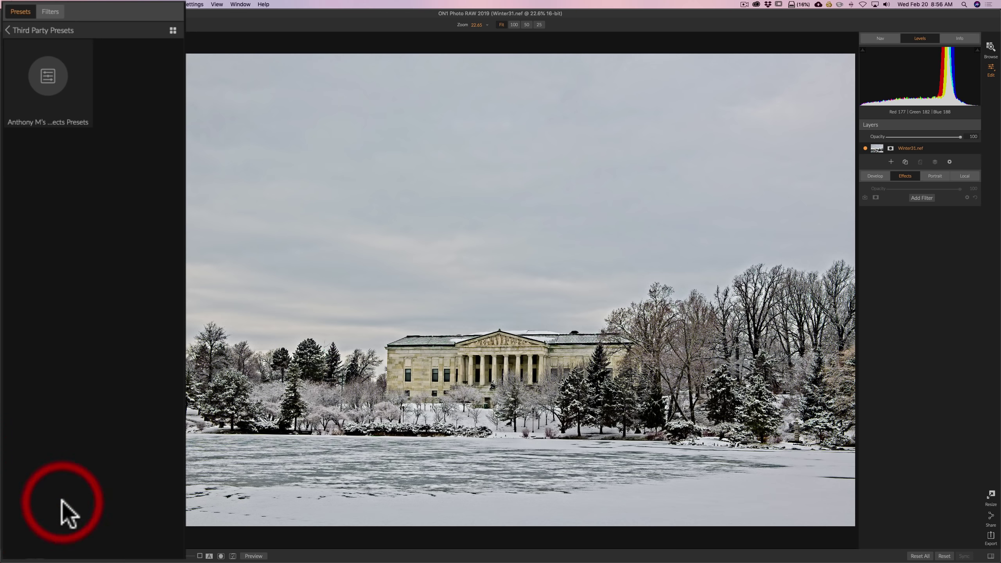
pyautogui.click(47, 77)
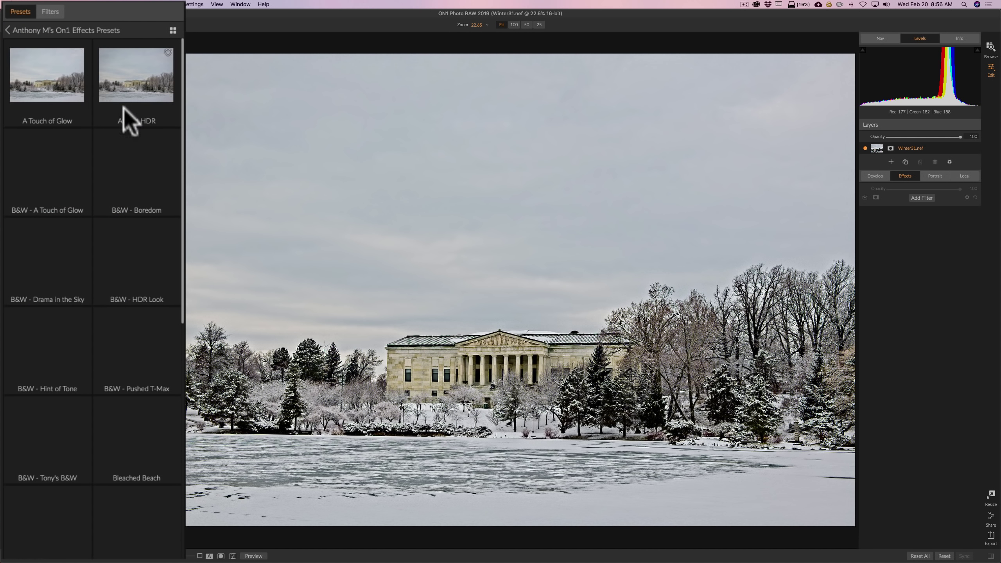
pyautogui.scroll(-15, 128, 122)
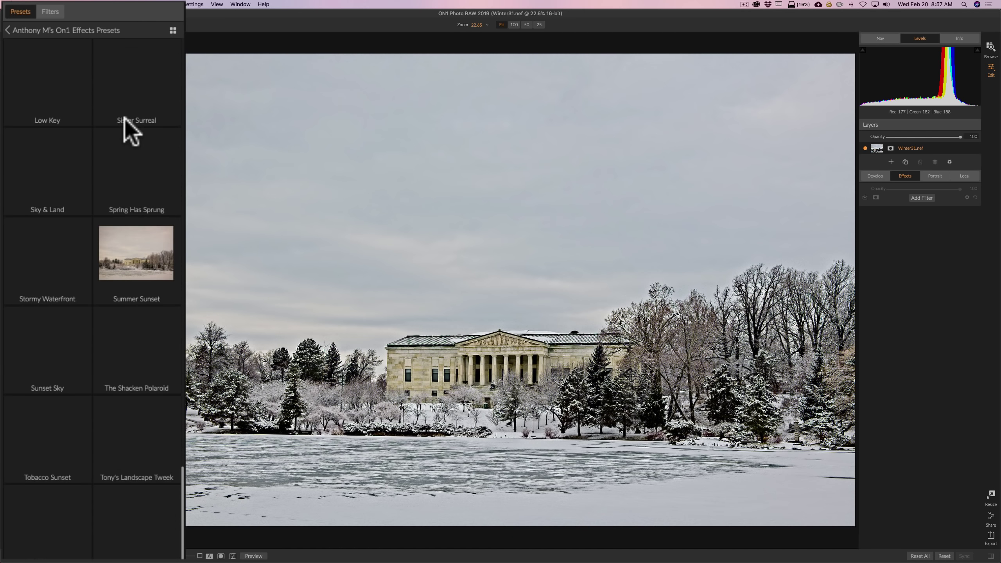
pyautogui.scroll(15, 124, 118)
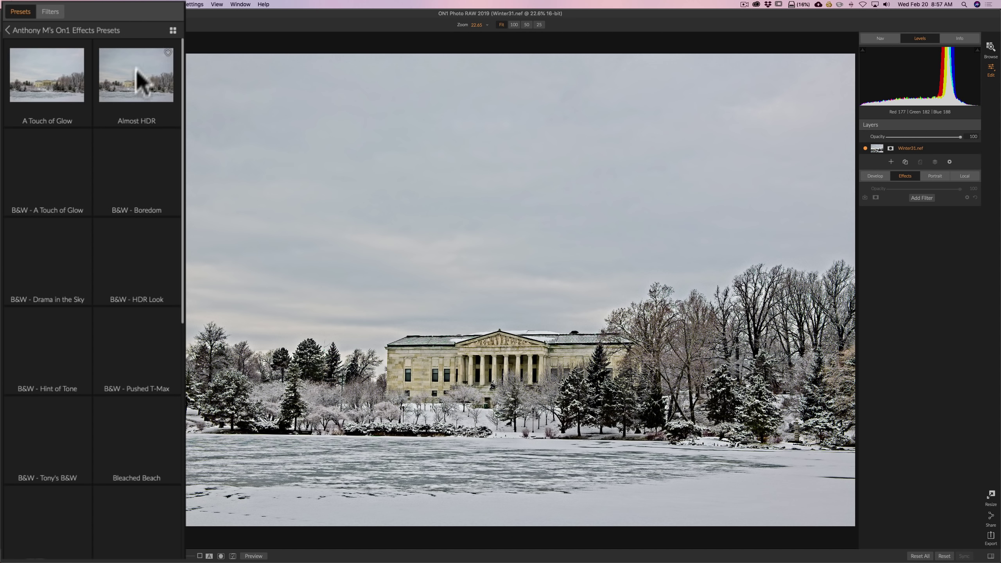
pyautogui.click(173, 30)
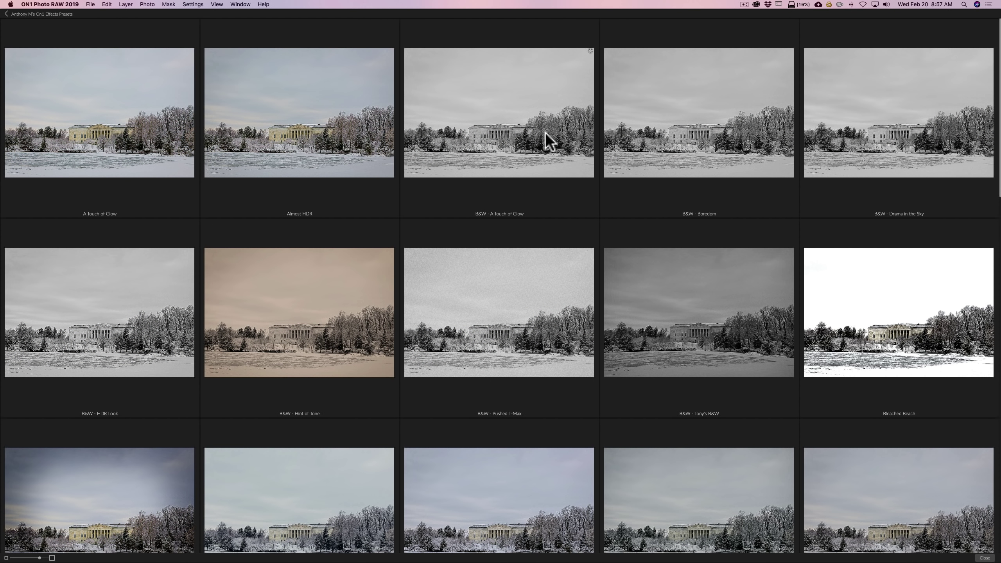
pyautogui.scroll(-10, 512, 131)
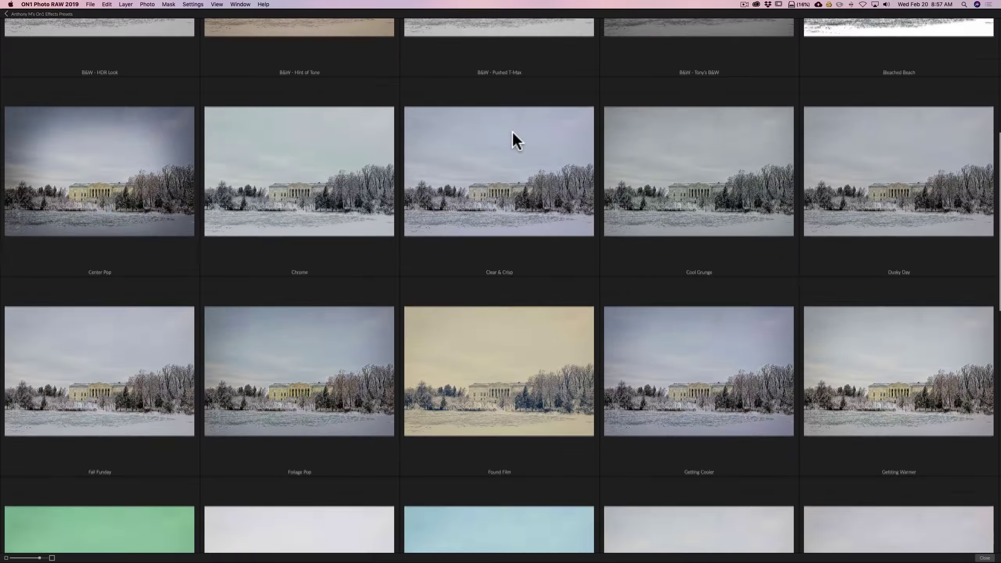
pyautogui.scroll(-10, 513, 132)
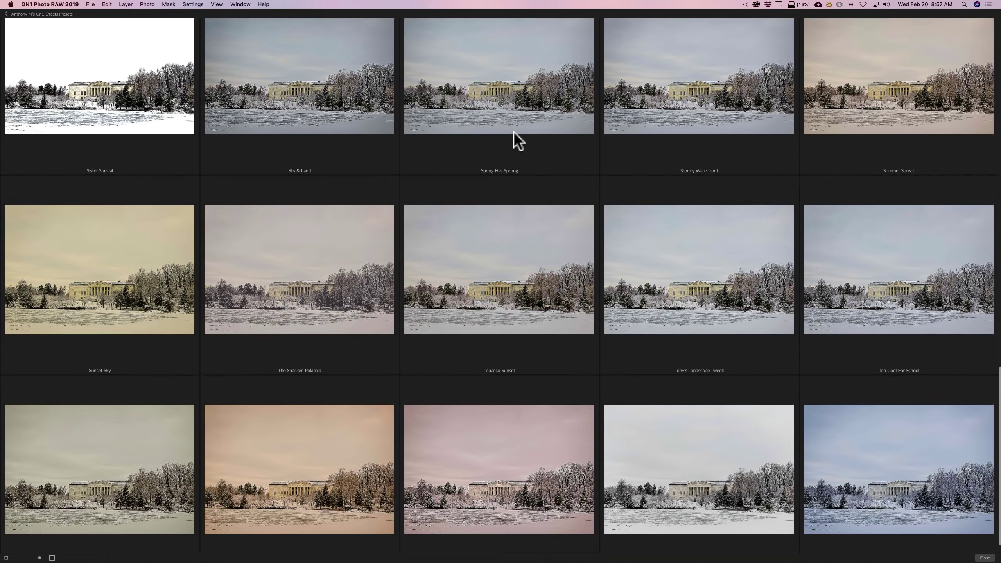
pyautogui.scroll(-2, 514, 131)
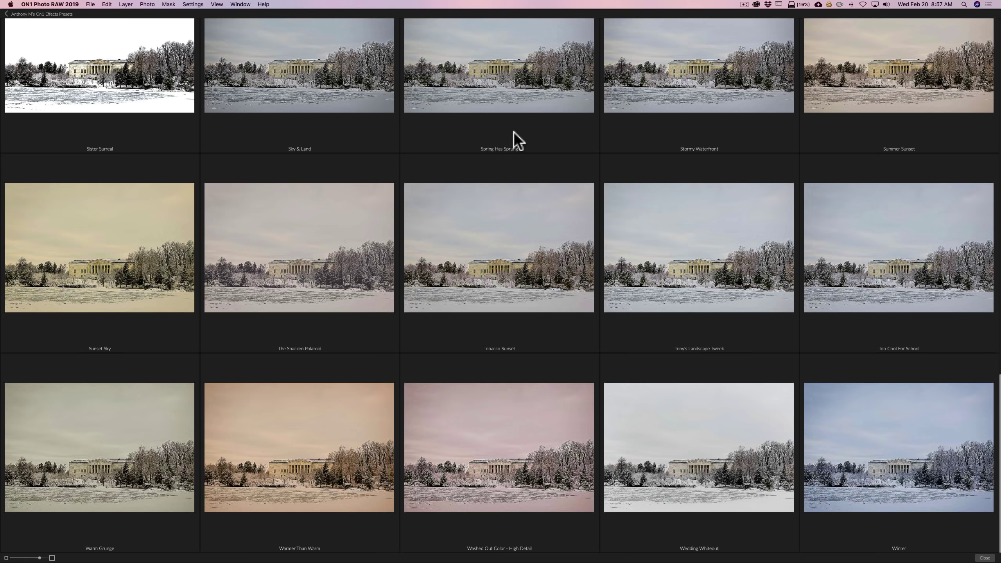
# Try the Winter preset from the third-party collection, replace it with Spring Has Sprung, and return to the preset categories
pyautogui.click(898, 453)
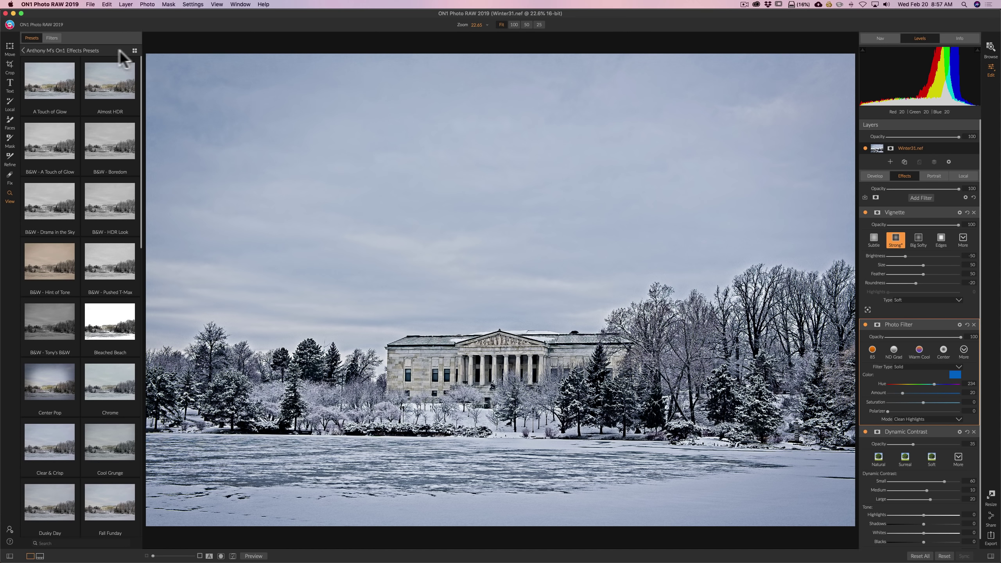
pyautogui.click(135, 50)
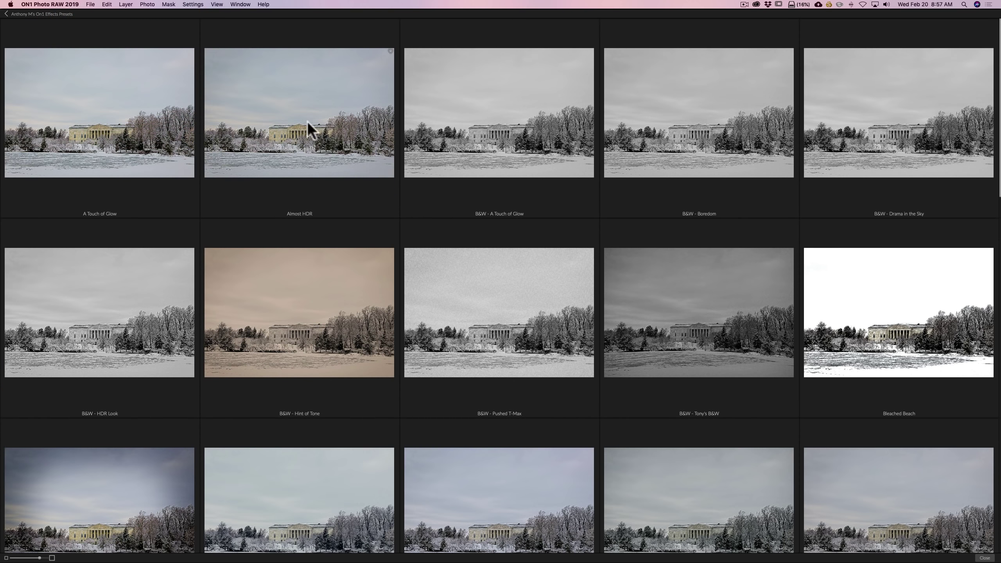
pyautogui.scroll(-10, 412, 184)
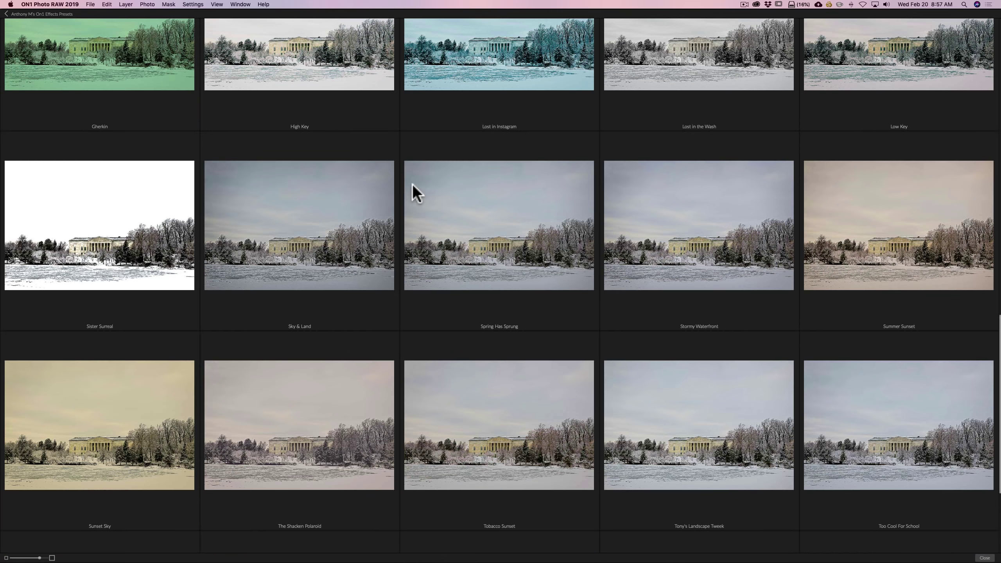
pyautogui.click(479, 218)
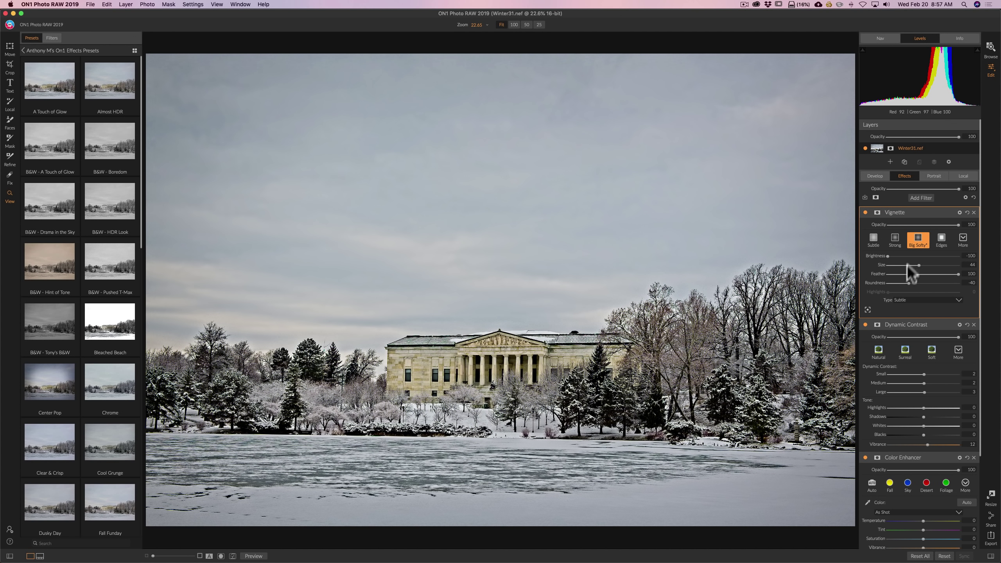
pyautogui.scroll(-5, 906, 273)
pyautogui.scroll(5, 906, 272)
pyautogui.click(58, 50)
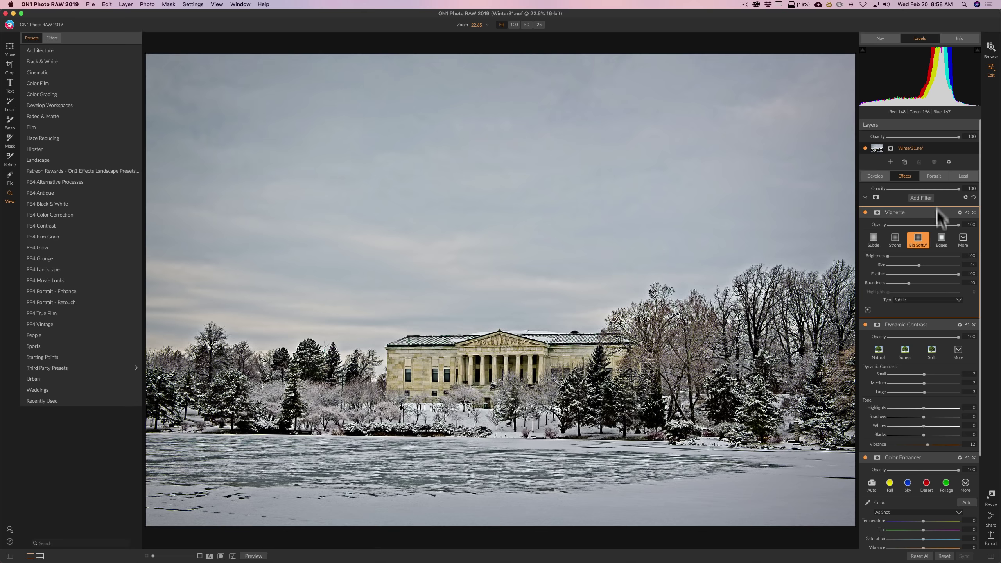
# Set the Vignette filter's Size to 34
pyautogui.scroll(-3, 938, 213)
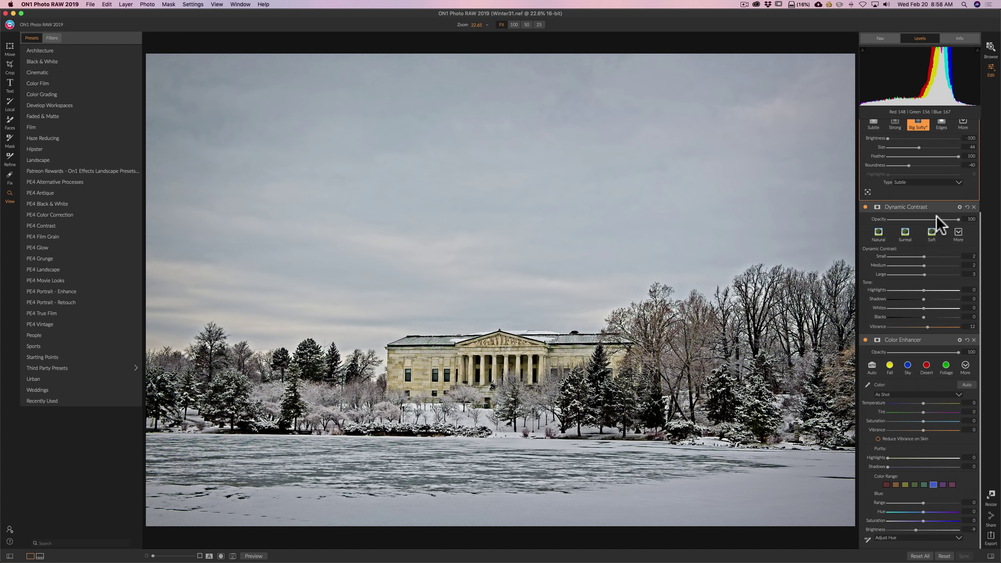
pyautogui.scroll(3, 936, 217)
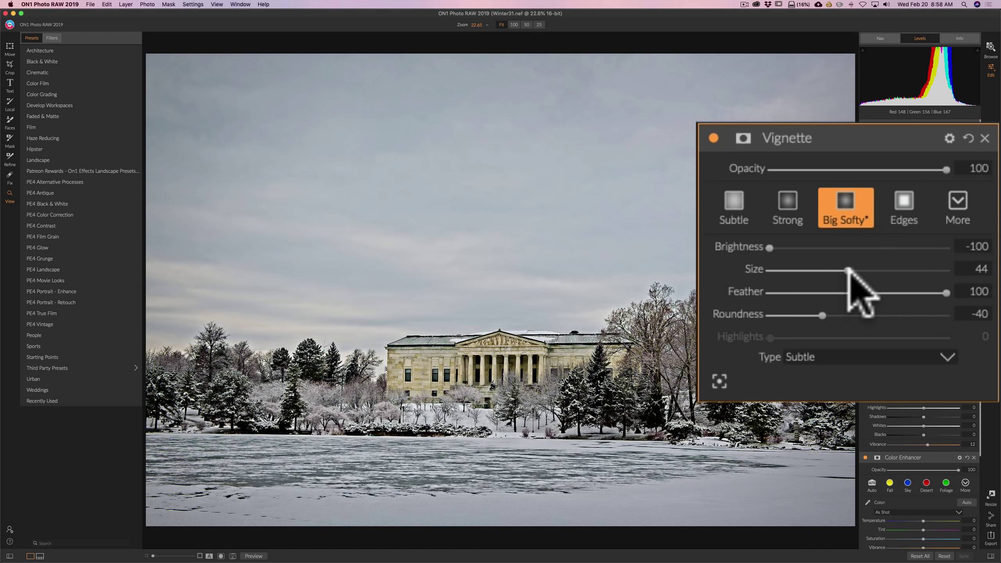
pyautogui.moveTo(848, 271)
pyautogui.mouseDown()
pyautogui.moveTo(811, 272)
pyautogui.moveTo(841, 270)
pyautogui.moveTo(819, 270)
pyautogui.moveTo(829, 268)
pyautogui.mouseUp()
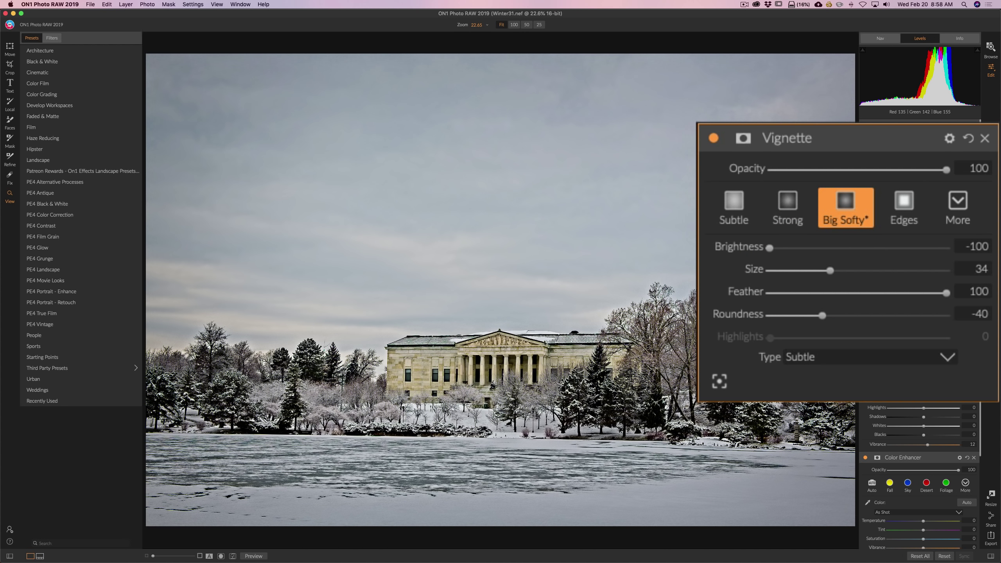
# Leave editing of Winter31.nef and look through the thumbnails of the Hoyt Lake folder
pyautogui.click(875, 176)
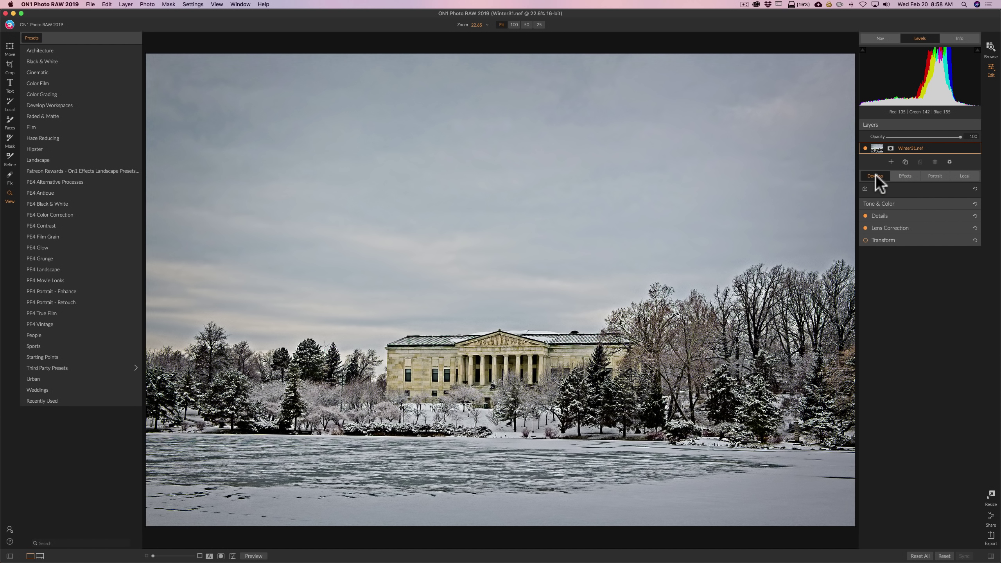
pyautogui.click(990, 45)
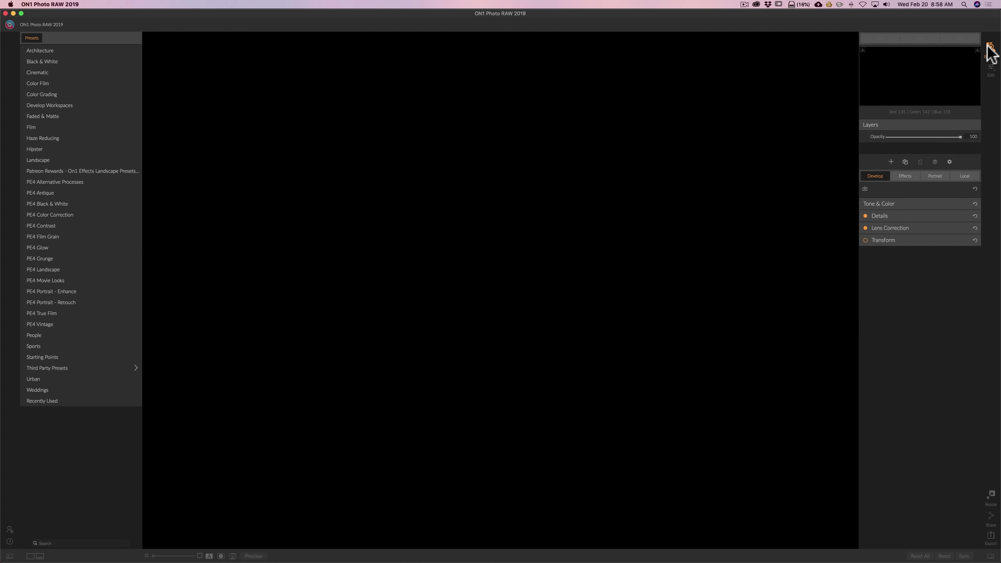
pyautogui.press('g')
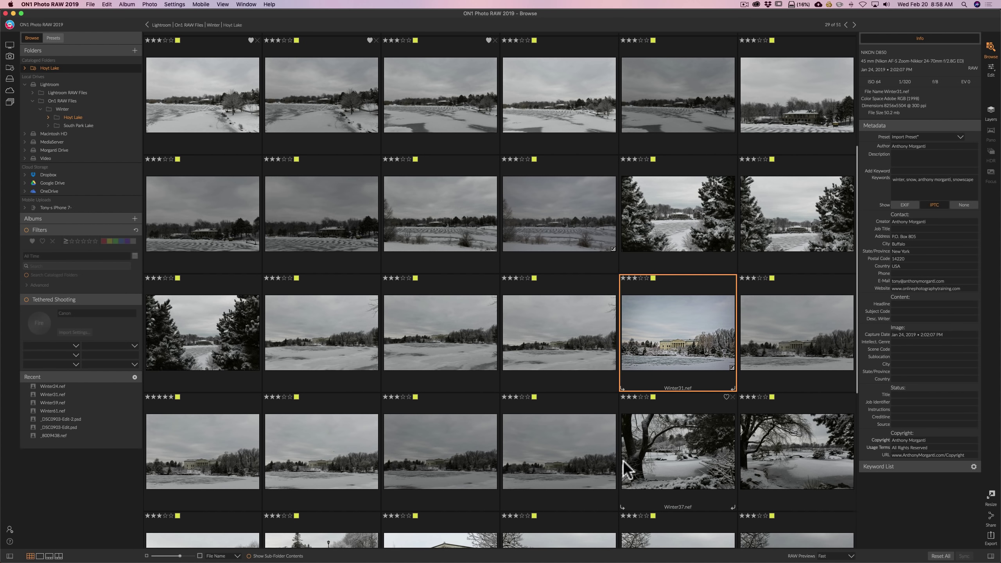
pyautogui.scroll(-5, 624, 463)
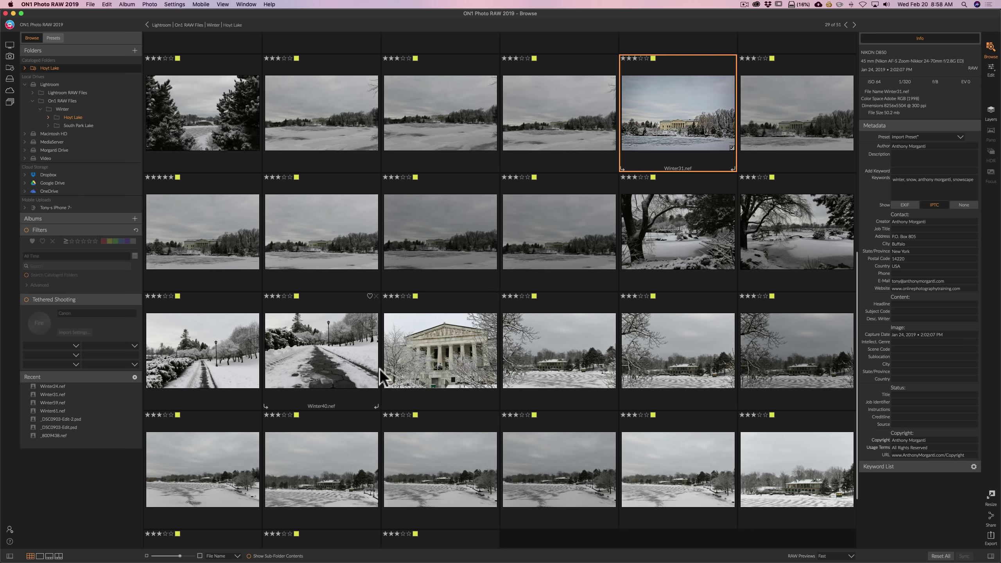
pyautogui.scroll(6, 445, 347)
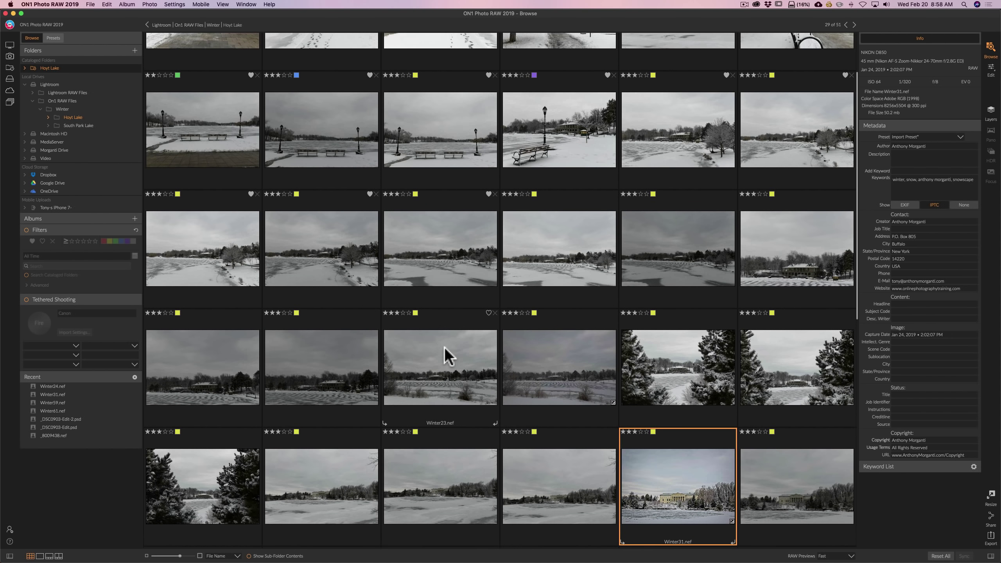